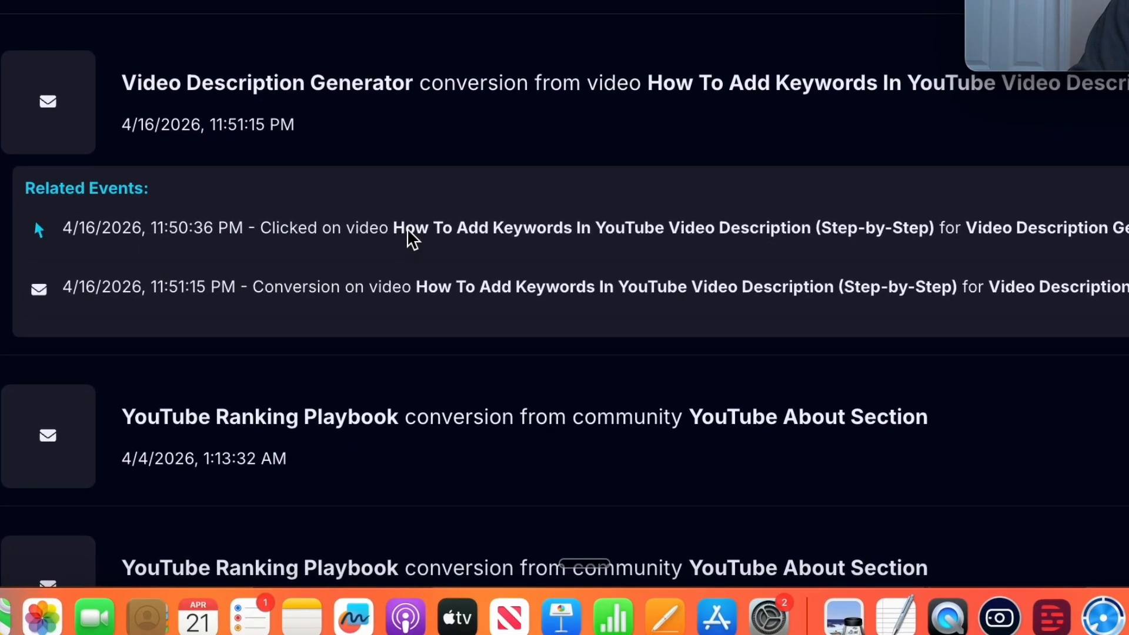
# - Review the conversion activity, including the related events of the Video Description Generator conversion and the older conversions below it
pyautogui.moveTo(394, 226); pyautogui.dragTo(1125, 229)
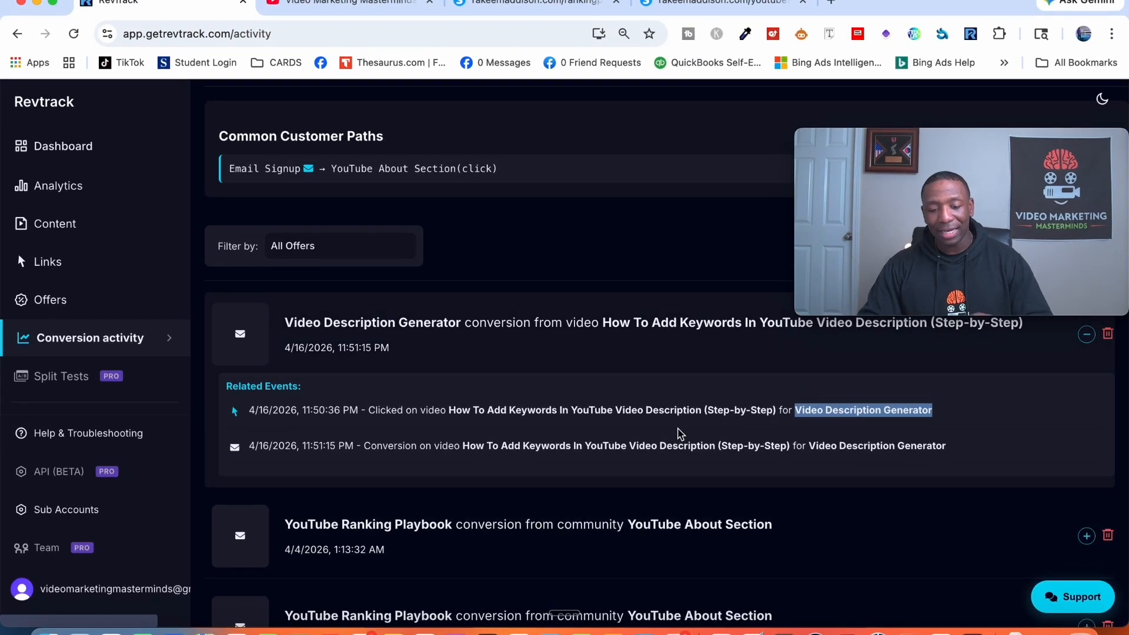
pyautogui.scroll(-5, 694, 402)
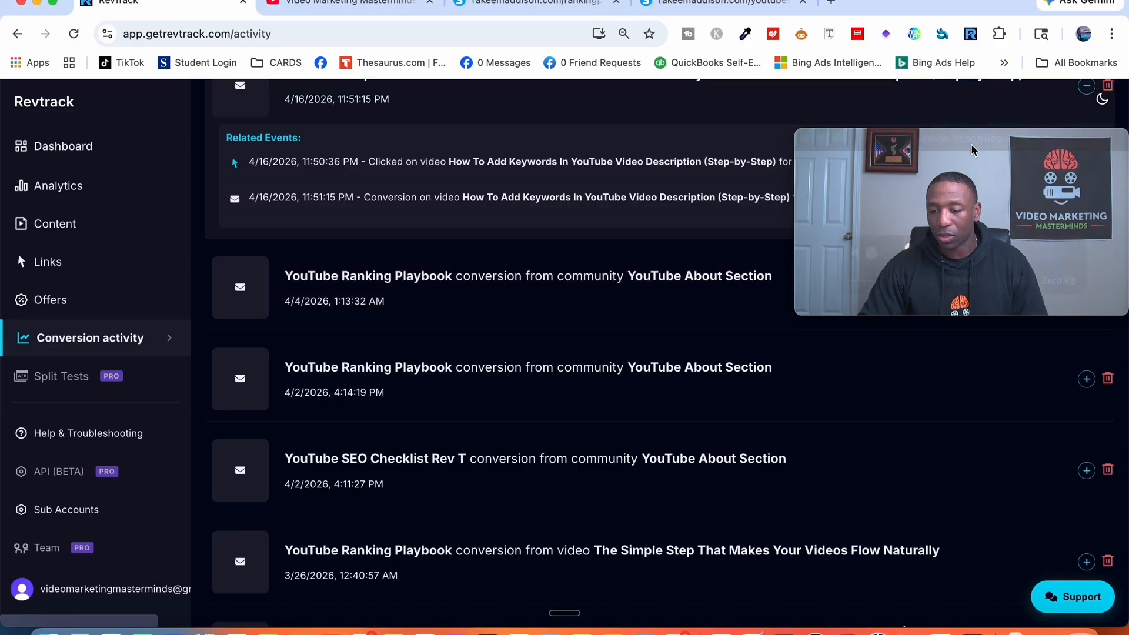
pyautogui.moveTo(1094, 157); pyautogui.dragTo(1094, 467)
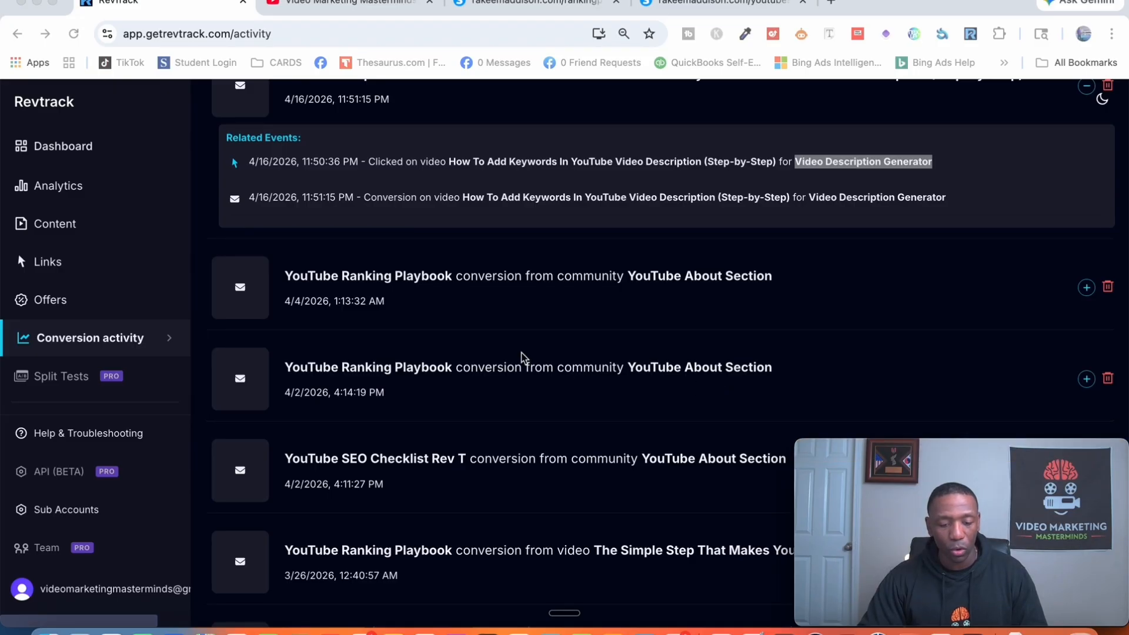
pyautogui.scroll(-4, 522, 356)
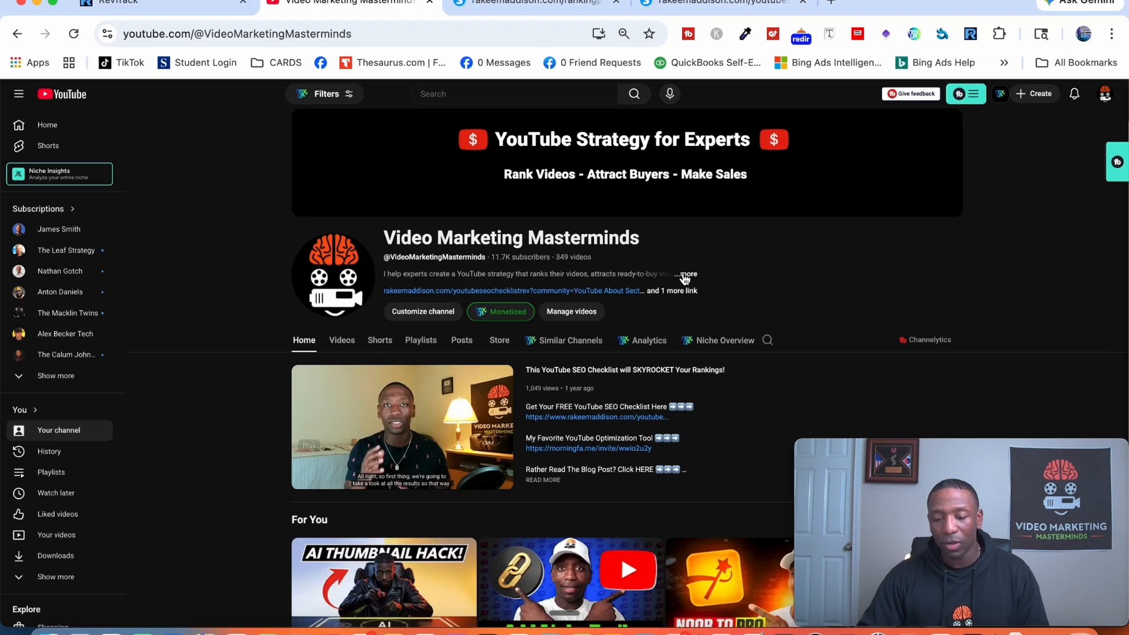
# - View the YouTube channel's full description and links, and check the YouTube About Section entry in Revtrack's content report
pyautogui.click(685, 274)
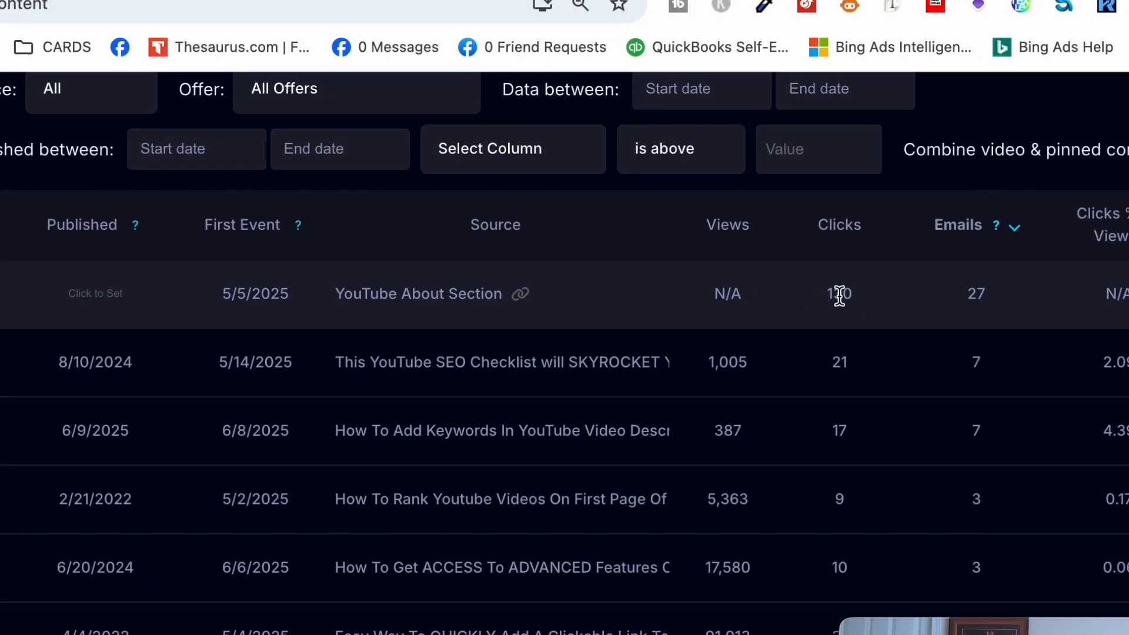
pyautogui.click(500, 268)
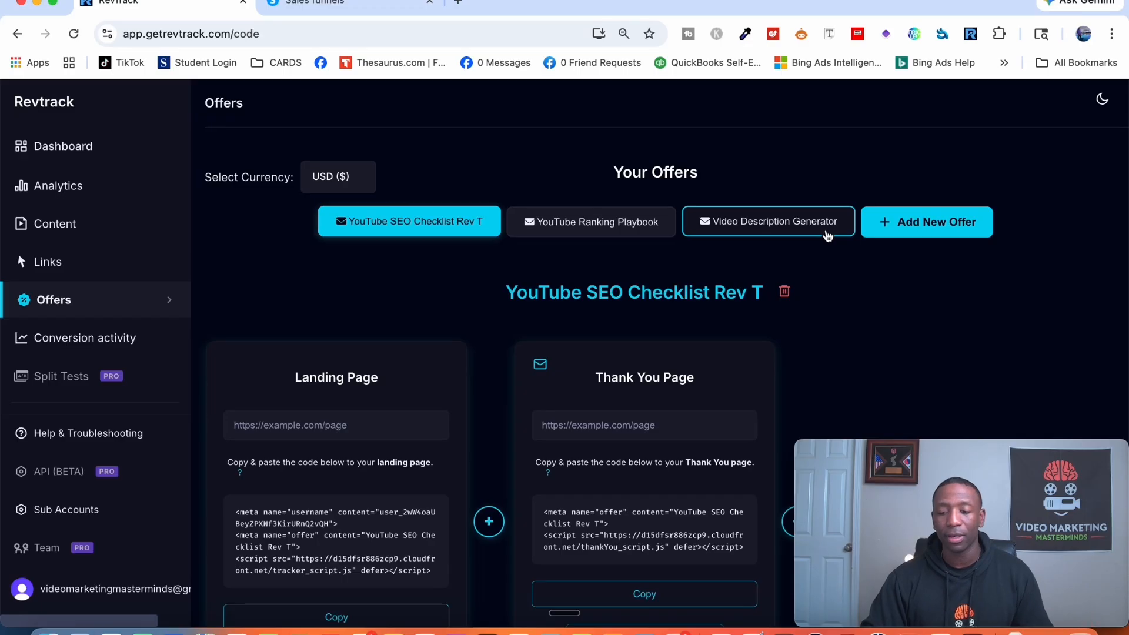
# - Start a new offer that tracks email signups and name it Test Lead
pyautogui.click(940, 223)
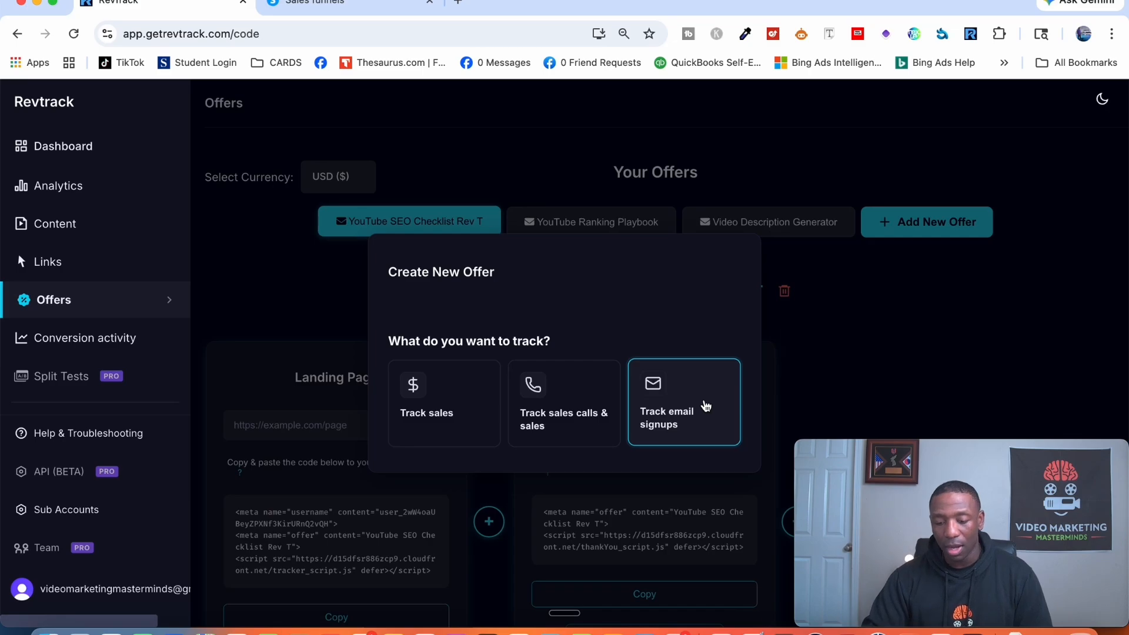
pyautogui.click(687, 405)
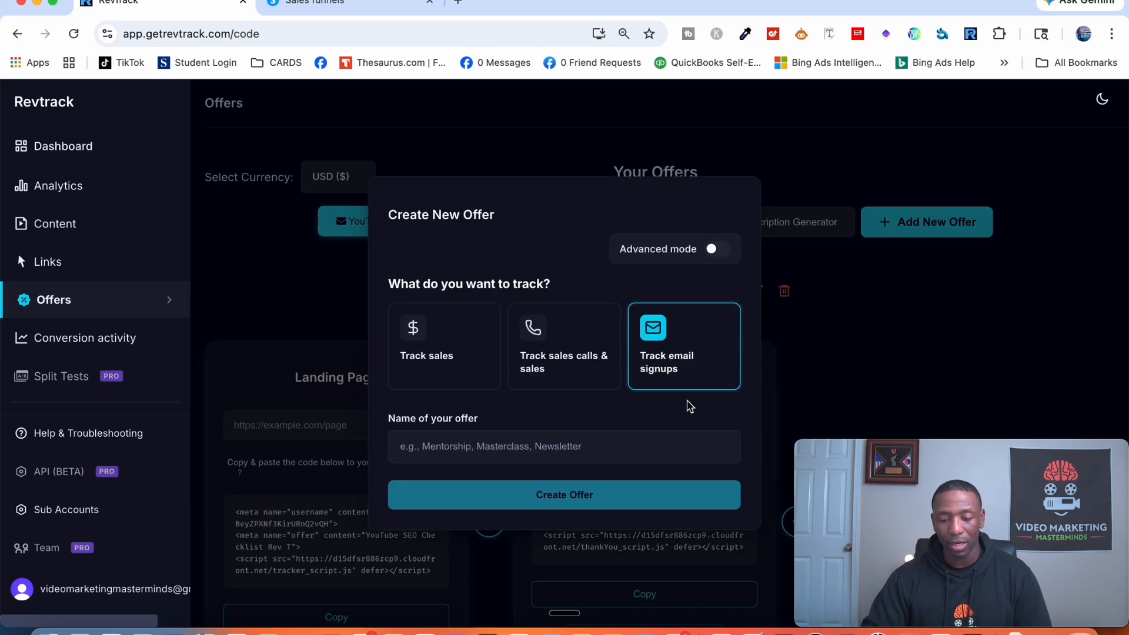
pyautogui.click(466, 448)
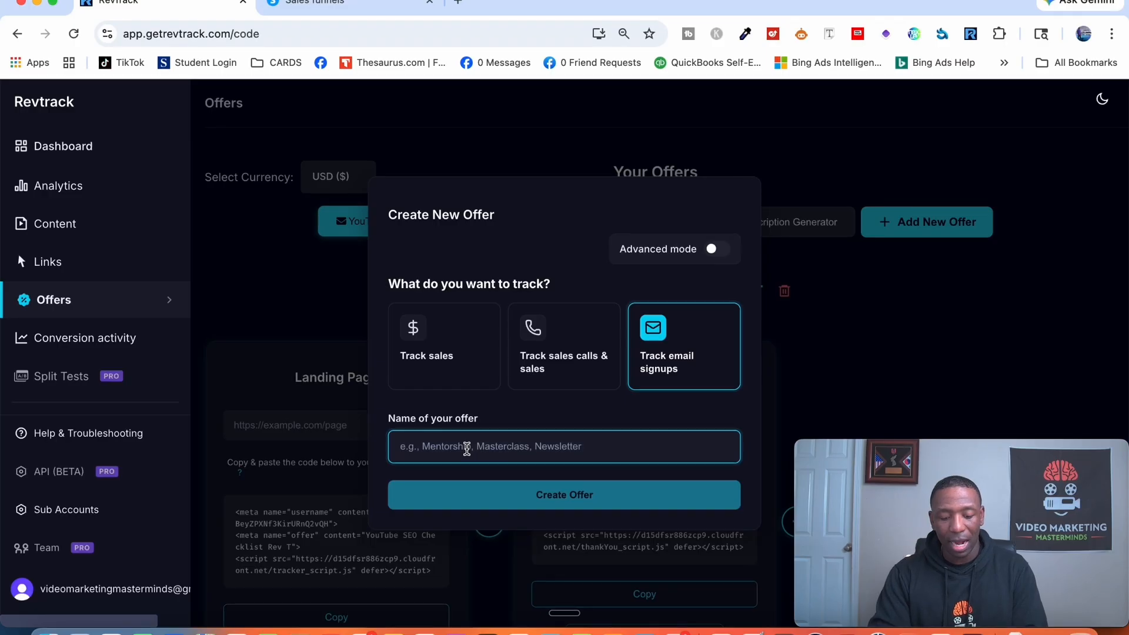
pyautogui.write('Test Lead')
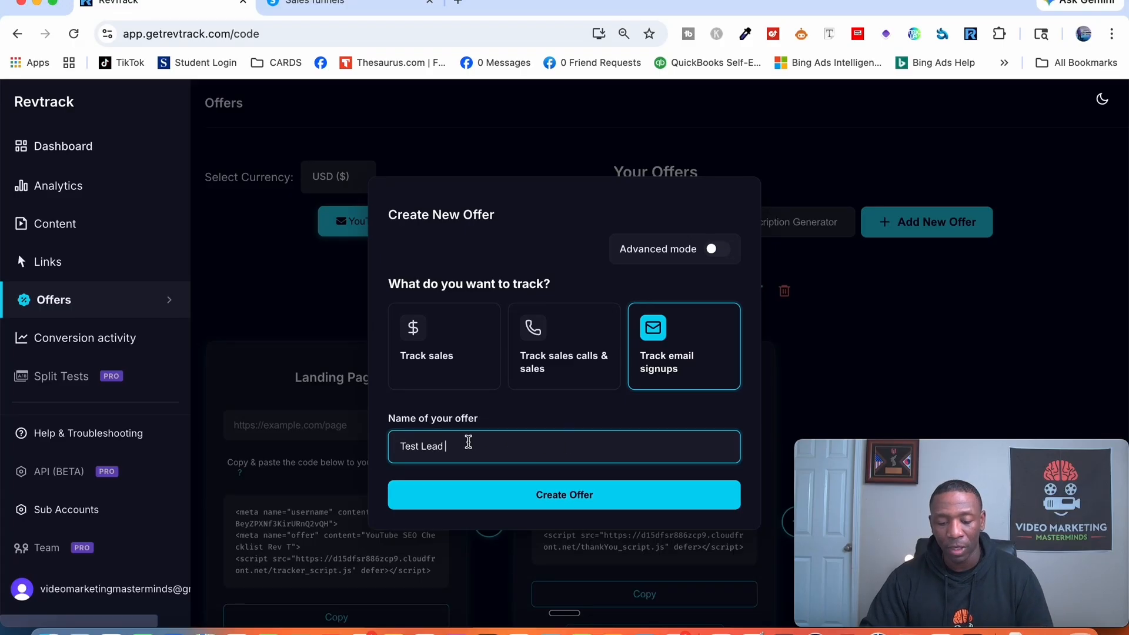
# - Try the sales tracking type with a 250 USD price point and the sales calls type, returning to email signups
pyautogui.click(428, 360)
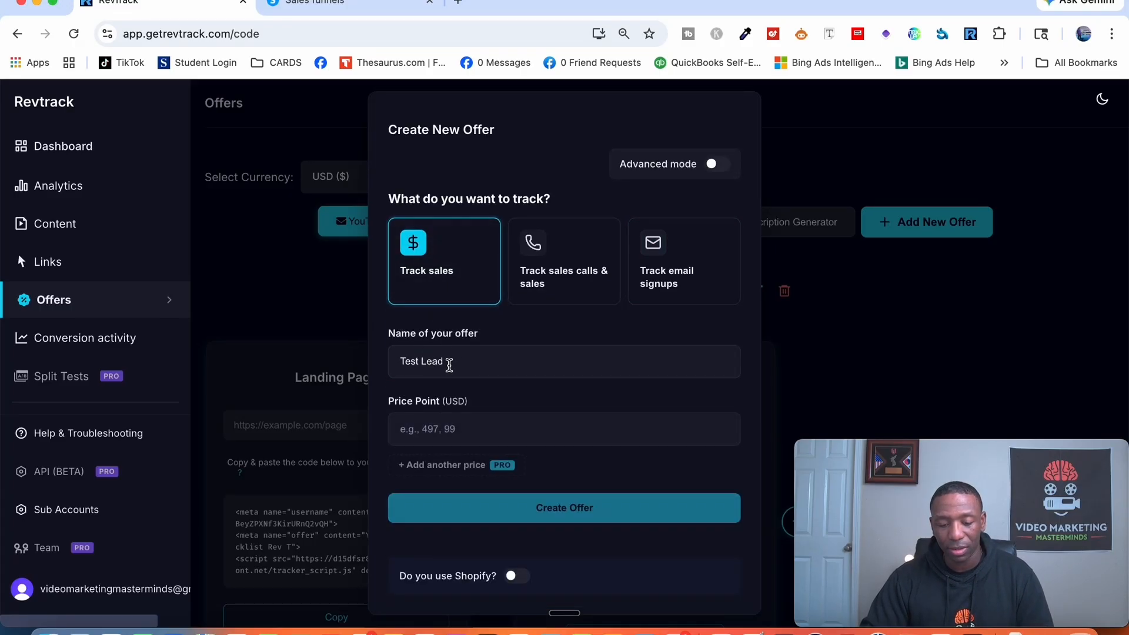
pyautogui.click(439, 434)
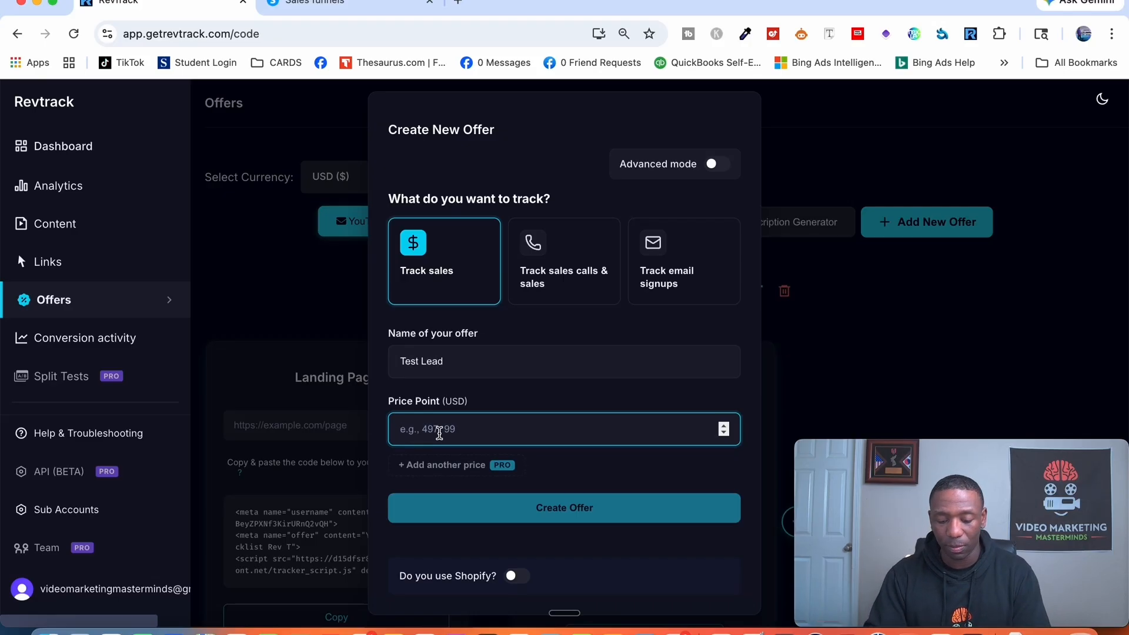
pyautogui.write('250')
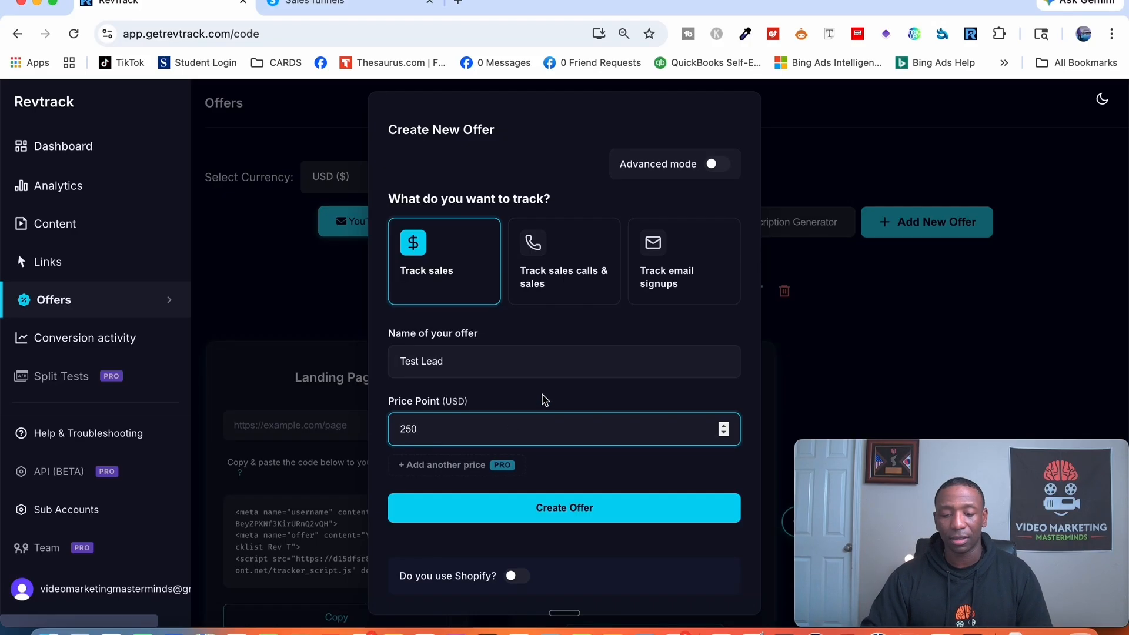
pyautogui.click(582, 260)
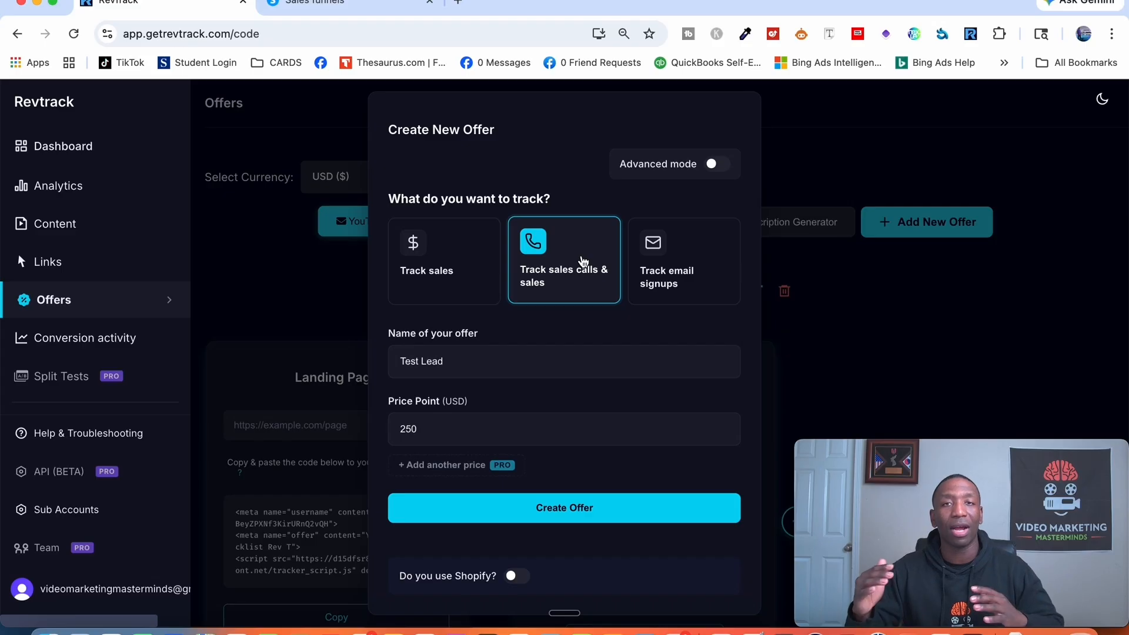
pyautogui.click(710, 266)
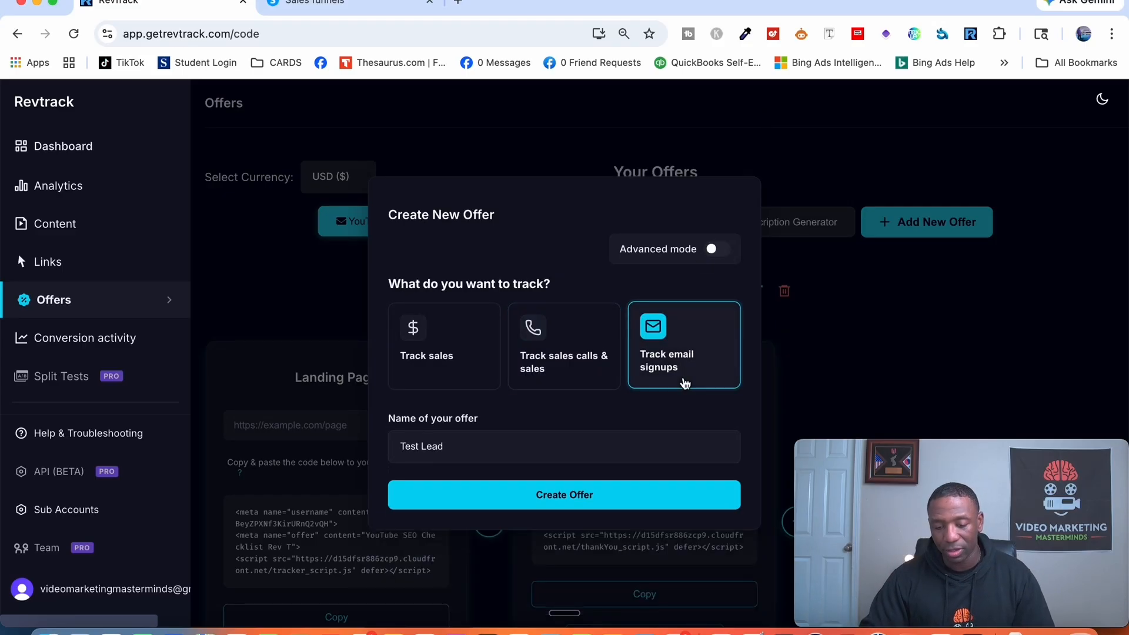
# - Create the Test Lead offer and view its landing page and thank-you page tracking codes
pyautogui.click(586, 497)
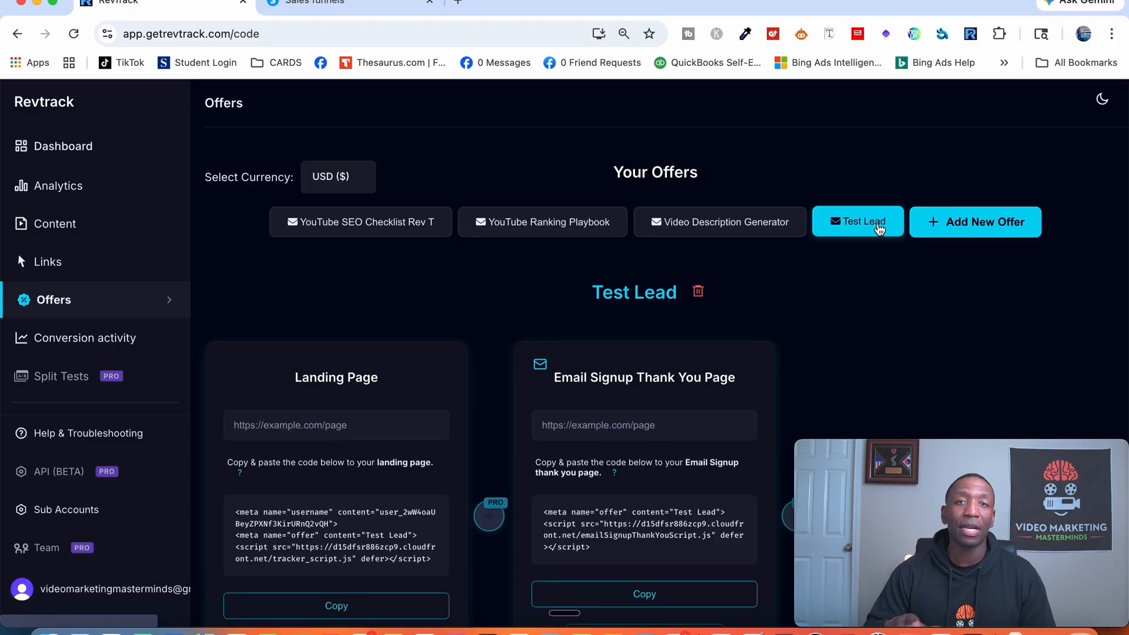
pyautogui.scroll(-2, 867, 262)
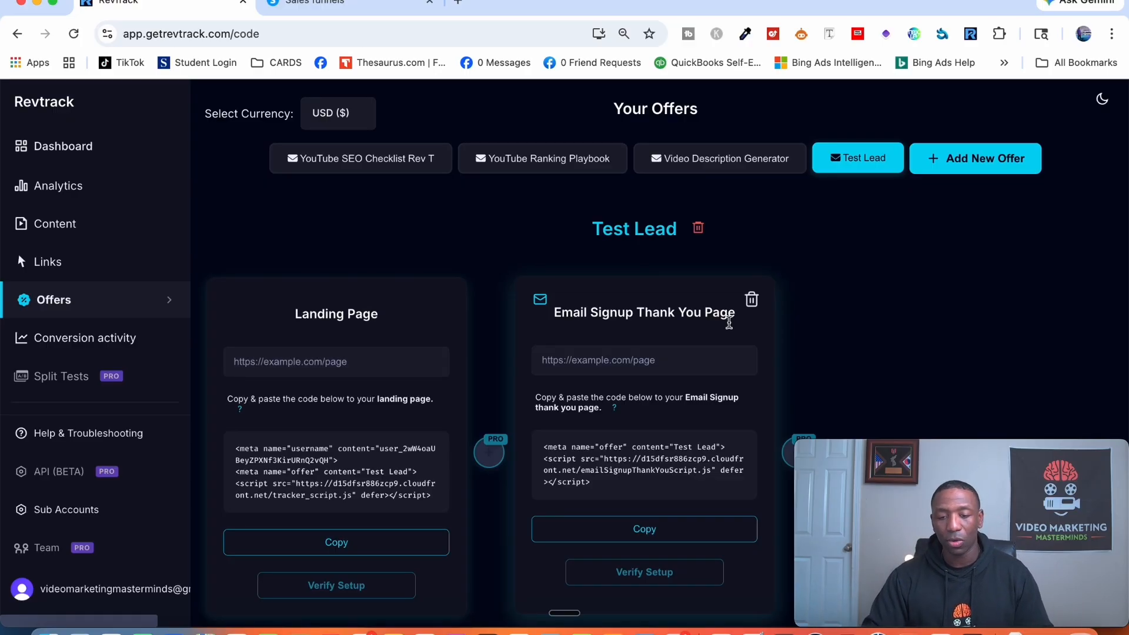
# - Switch to systeme.io, open the YouTube Ranking Playbook AI funnel, and select its opt-in page after checking the thank-you page
pyautogui.click(363, 8)
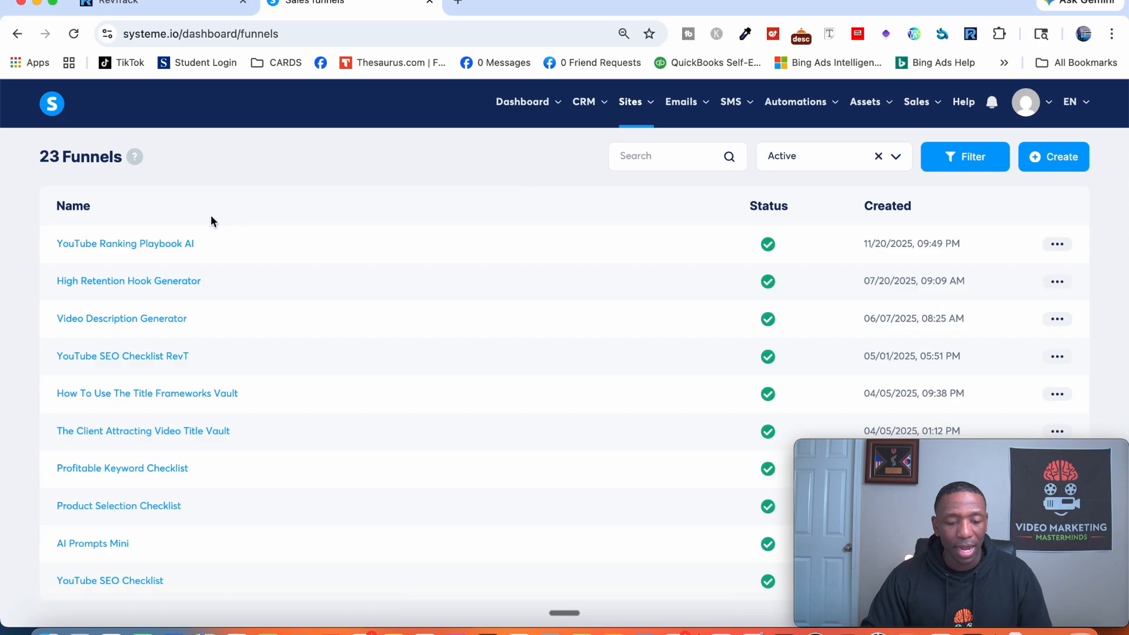
pyautogui.click(120, 249)
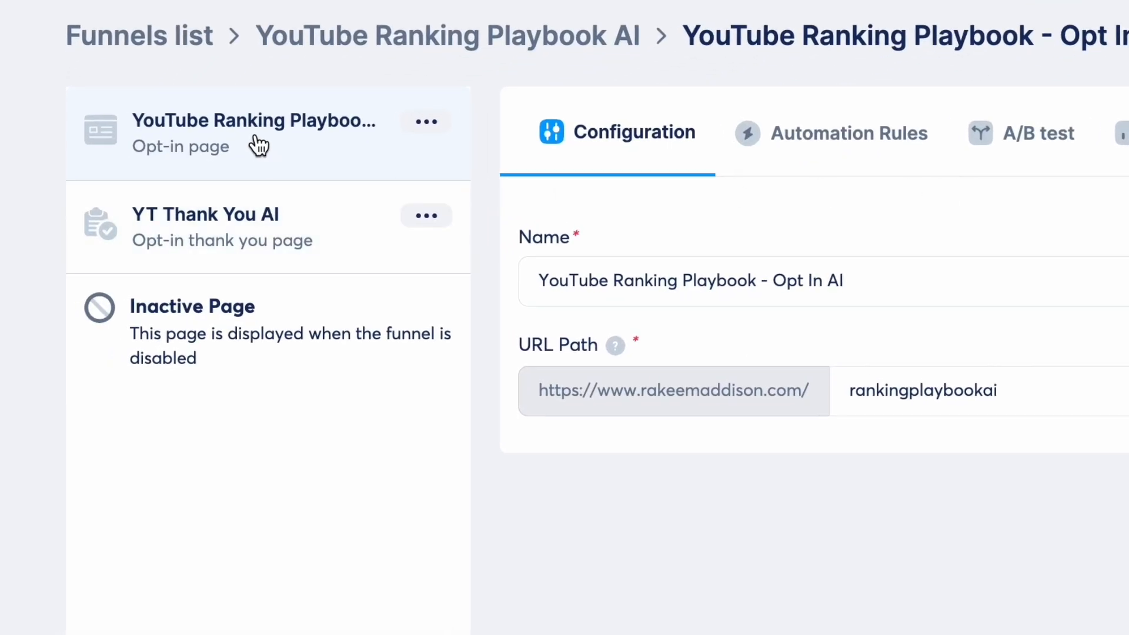
pyautogui.click(290, 234)
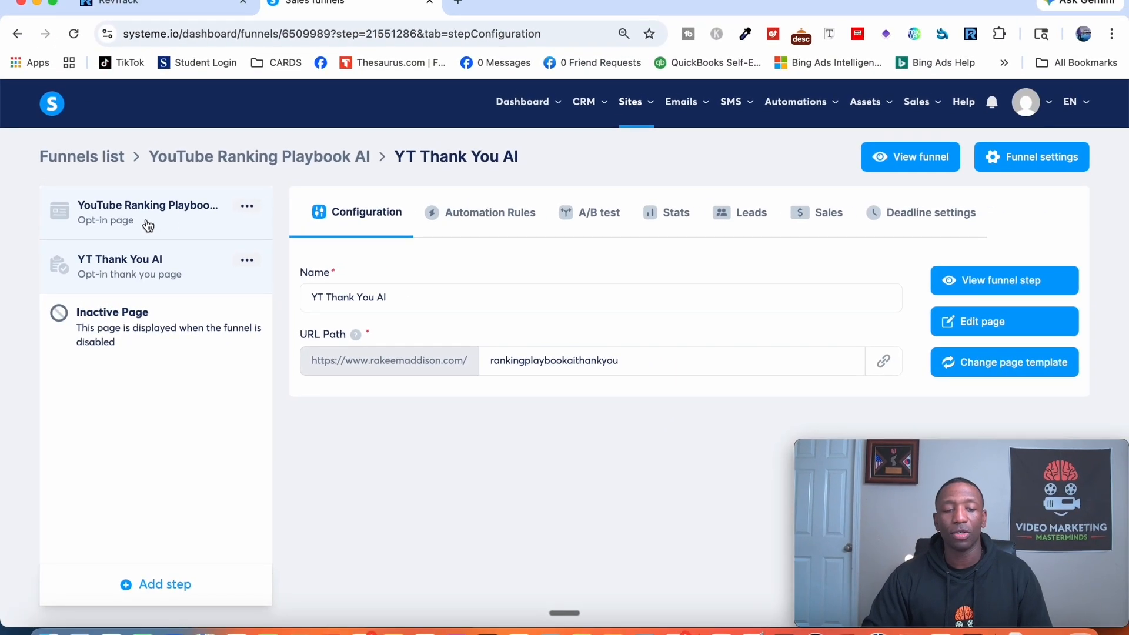
pyautogui.click(176, 222)
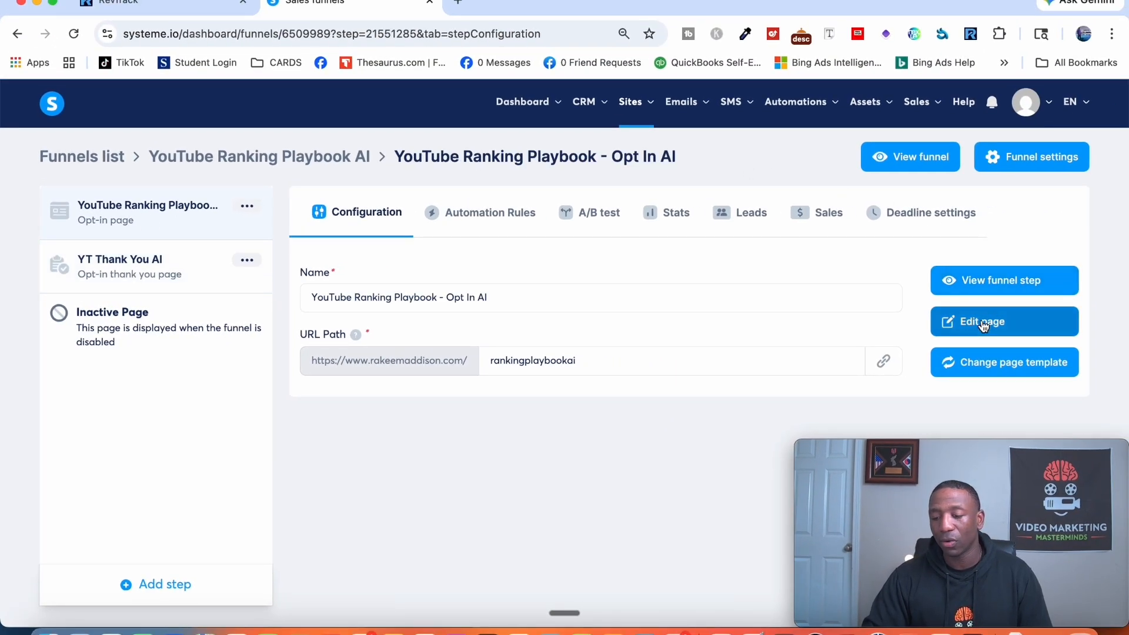
# - Open the opt-in page for editing and bring up the header code editor from its tracking settings
pyautogui.click(997, 327)
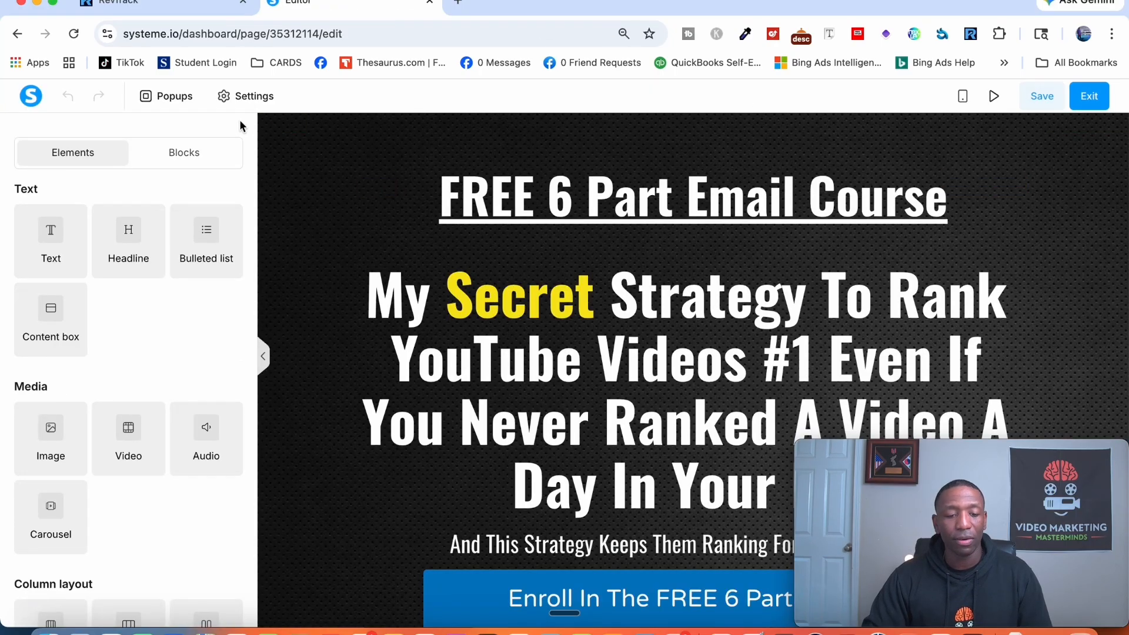
pyautogui.click(252, 99)
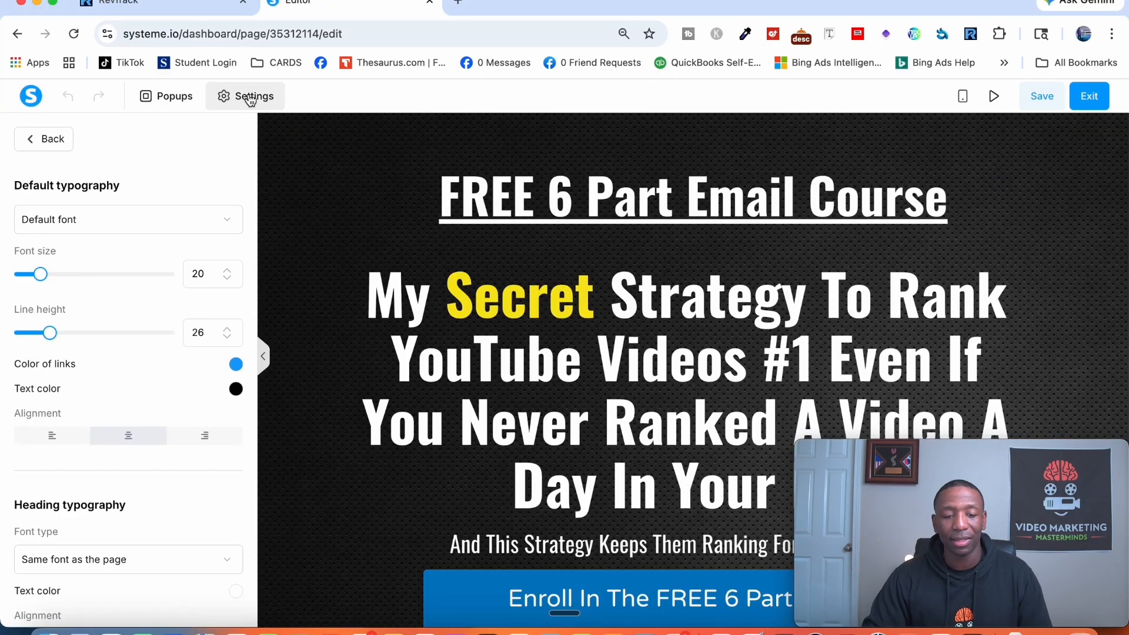
pyautogui.scroll(-10, 186, 185)
pyautogui.scroll(-5, 189, 192)
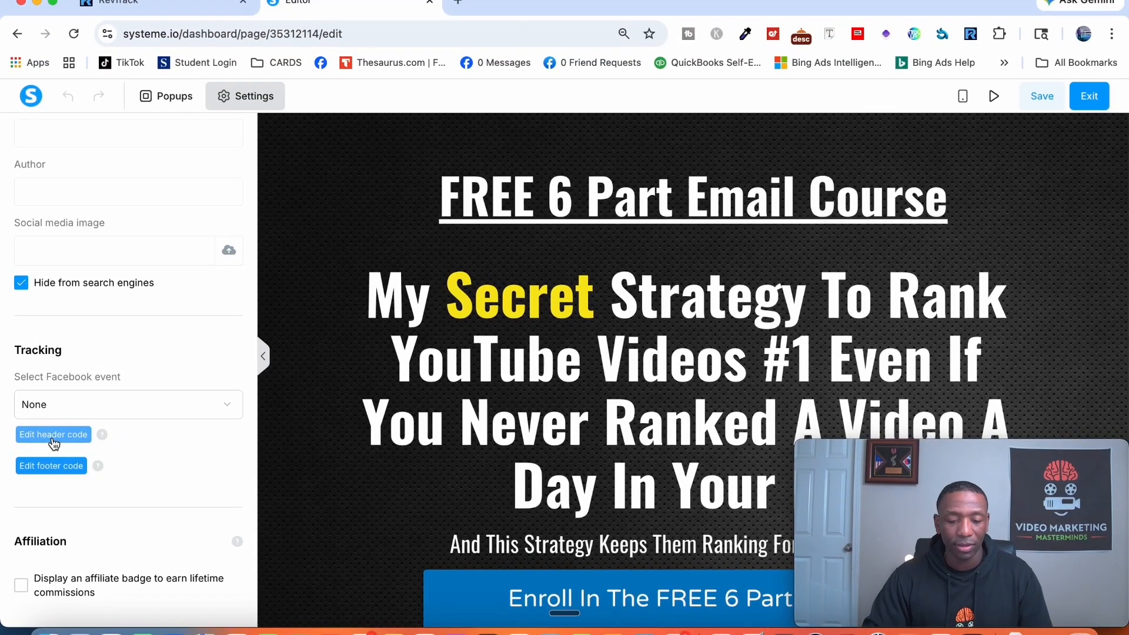
pyautogui.click(103, 371)
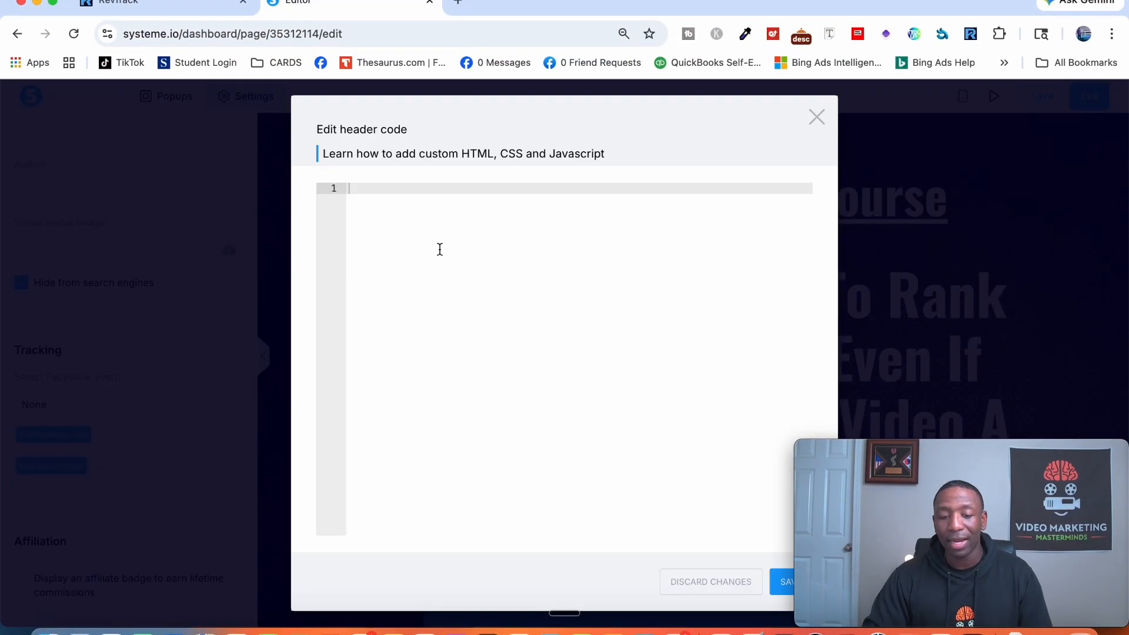
# - Copy the Test Lead landing page tracking code from Revtrack and paste it into the opt-in page's header code in systeme.io
pyautogui.click(158, 7)
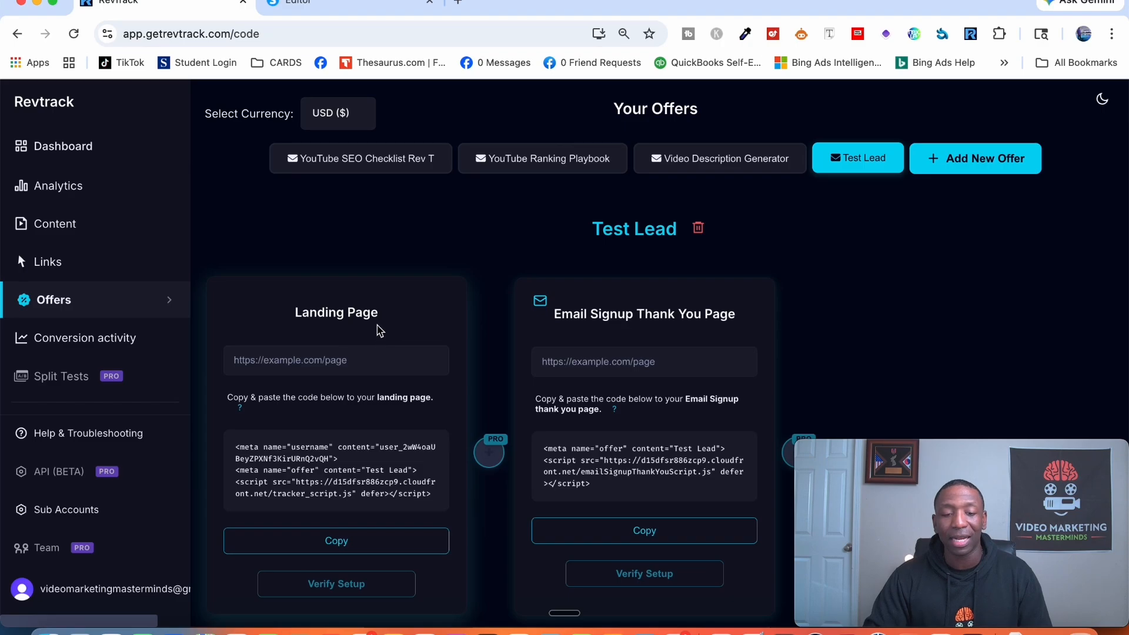
pyautogui.click(340, 552)
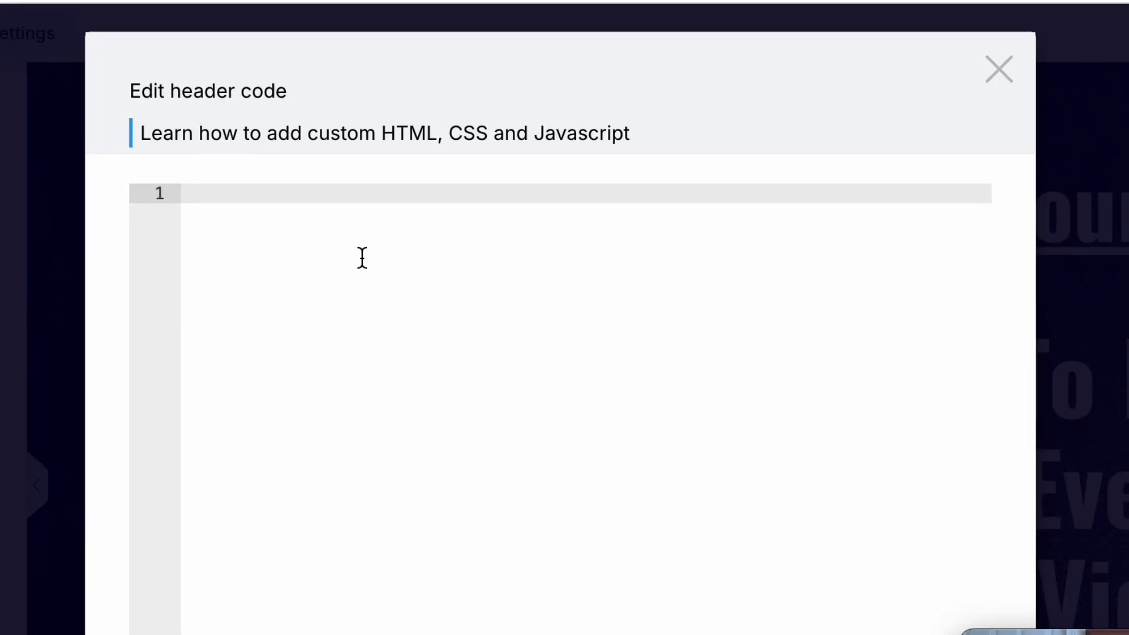
pyautogui.hotkey('ctrl', 'v')
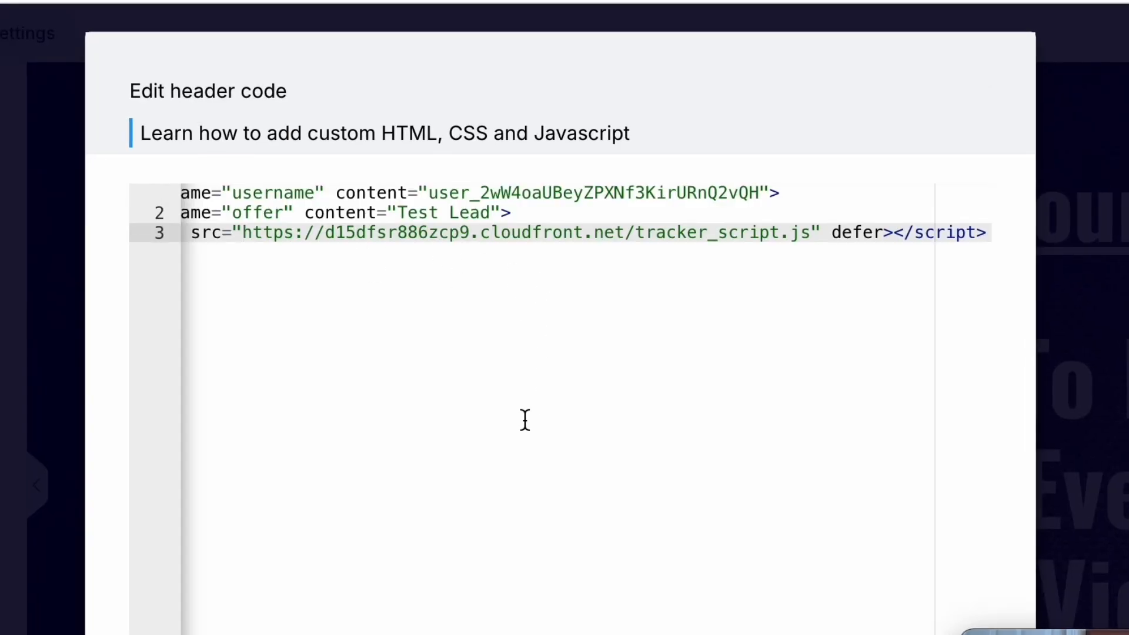
# - Finish the header code edit, save the opt-in page, and exit the page editor
pyautogui.click(429, 213)
pyautogui.moveTo(397, 213); pyautogui.dragTo(161, 181)
pyautogui.click(712, 337)
pyautogui.click(980, 73)
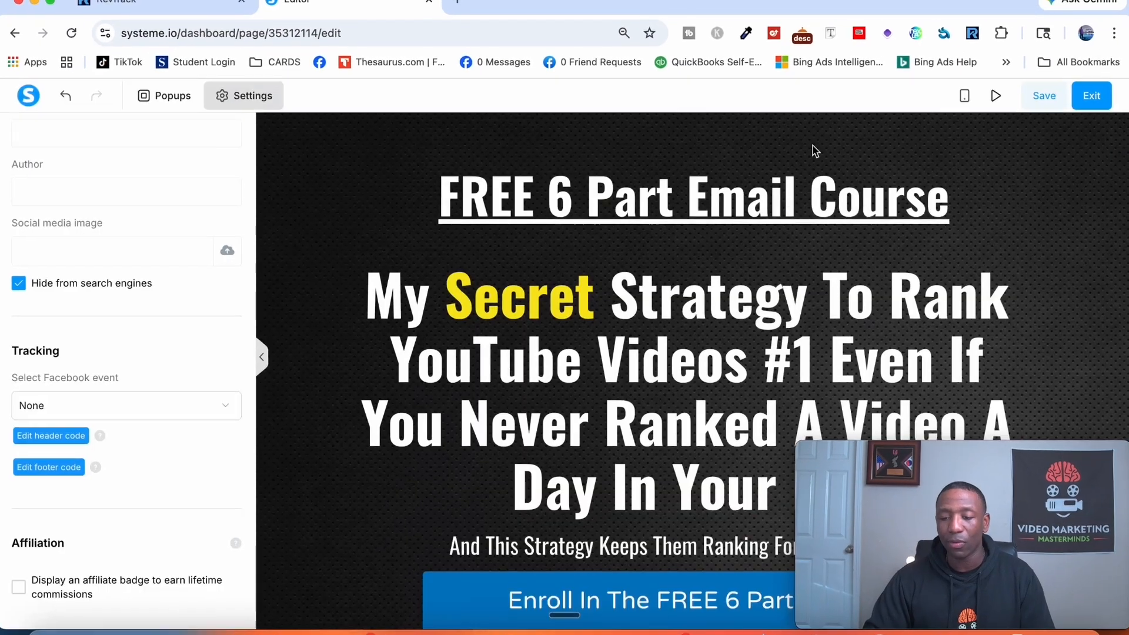
pyautogui.click(1043, 96)
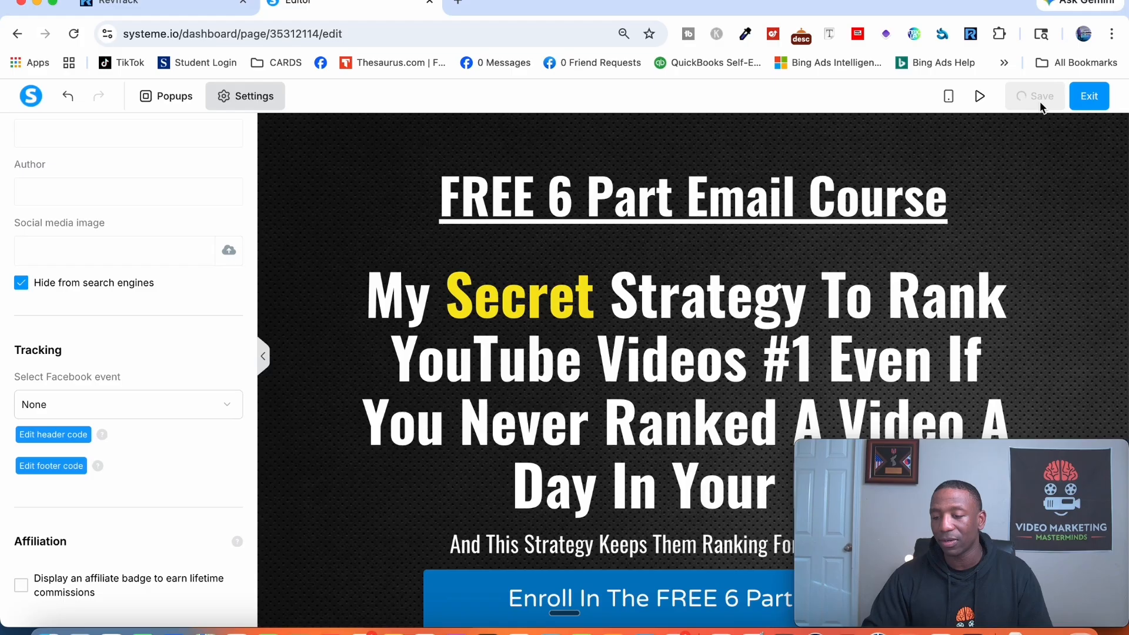
pyautogui.click(1097, 104)
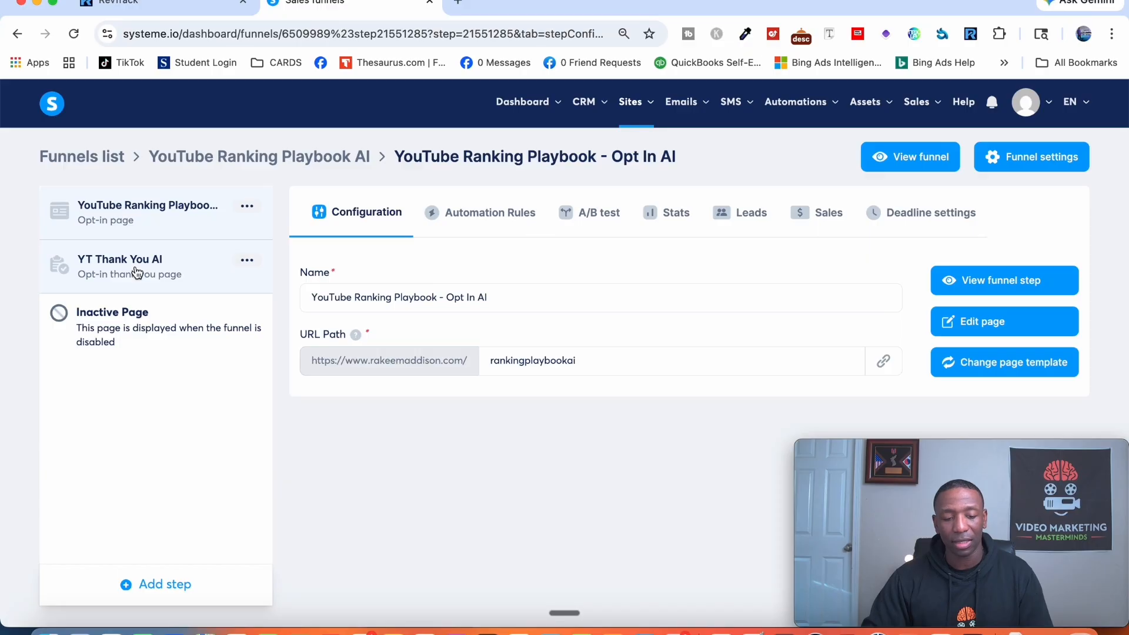
# - Open the YT Thank You AI page for editing and bring up the header code editor from its tracking settings
pyautogui.click(137, 272)
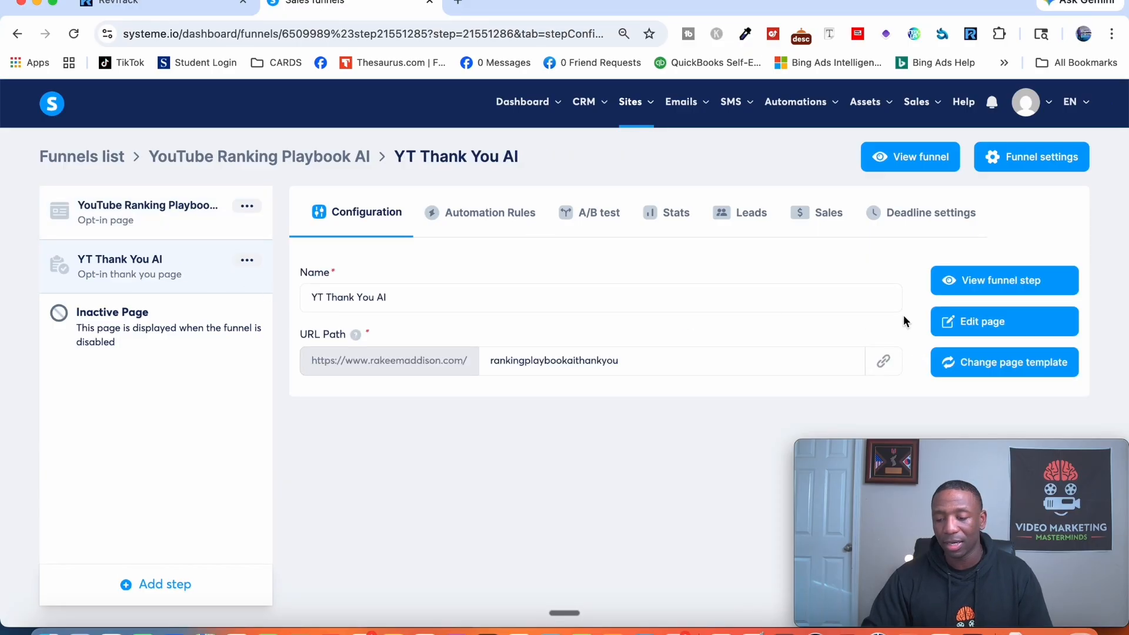
pyautogui.click(1006, 323)
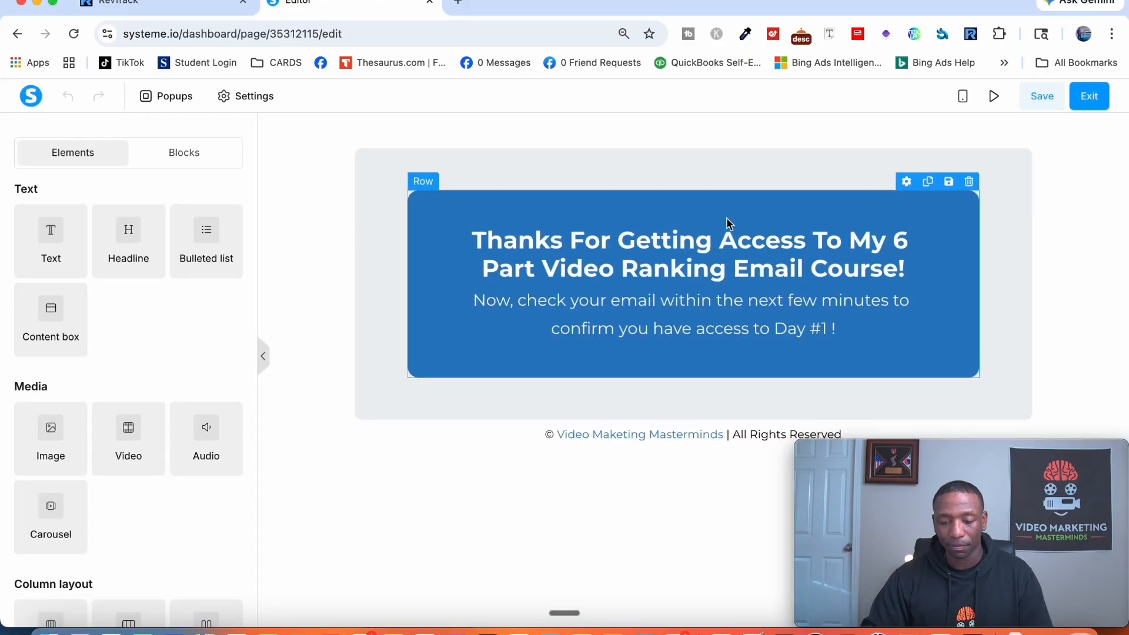
pyautogui.click(235, 103)
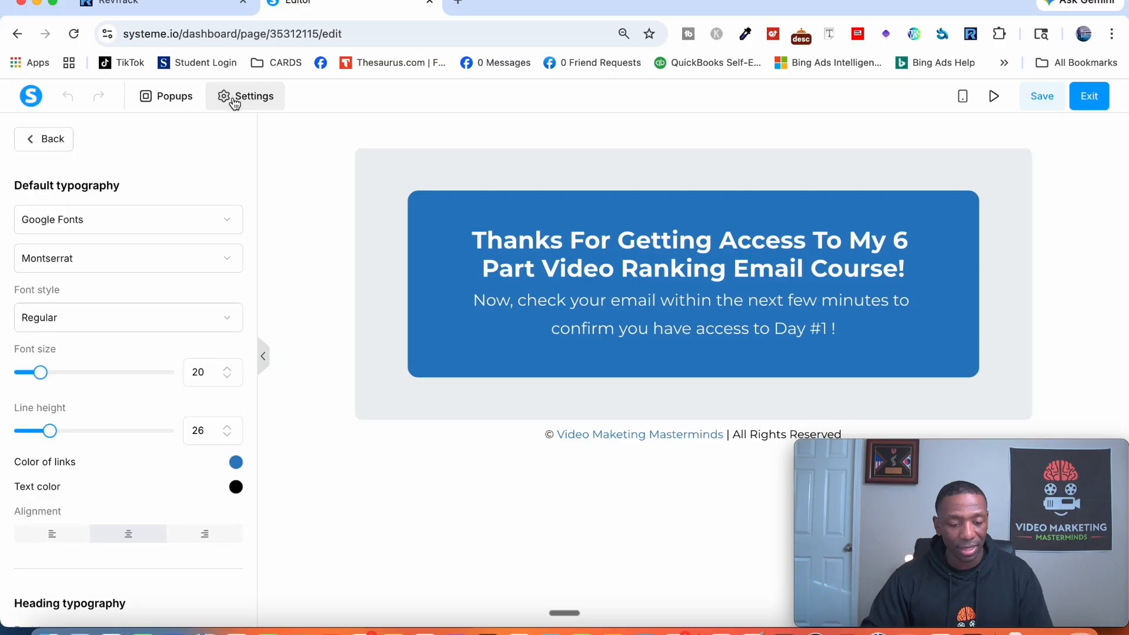
pyautogui.scroll(-10, 185, 206)
pyautogui.scroll(-5, 186, 208)
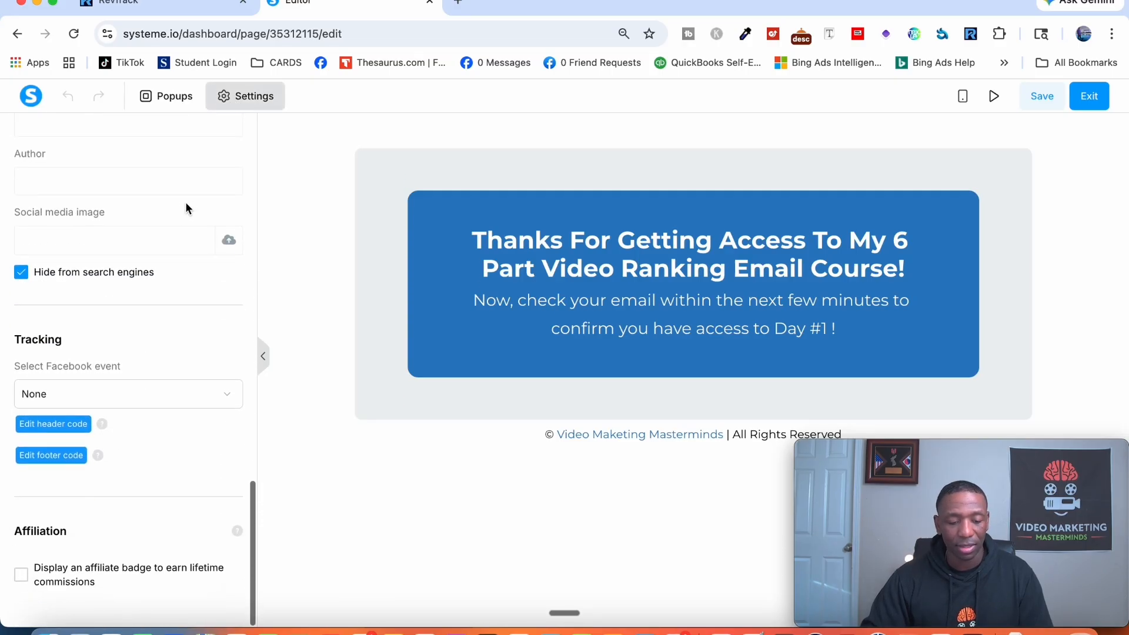
pyautogui.click(54, 435)
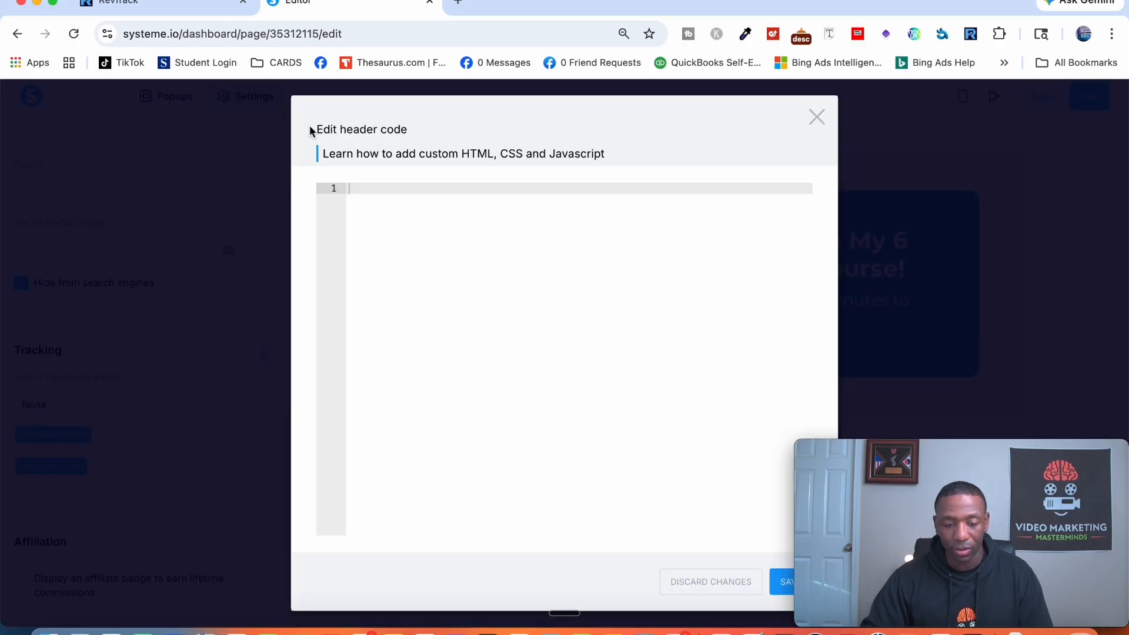
# - Copy the Test Lead Email Signup Thank You Page code from Revtrack and paste it into the thank-you page's header code in systeme.io
pyautogui.click(174, 5)
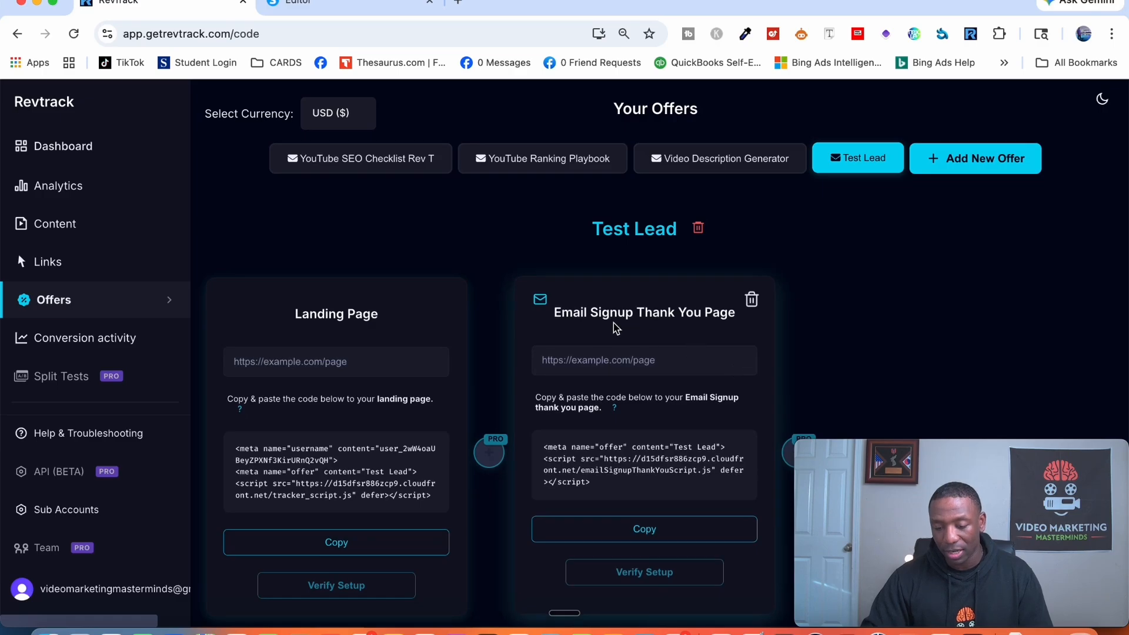
pyautogui.click(651, 525)
pyautogui.click(364, 8)
pyautogui.click(498, 222)
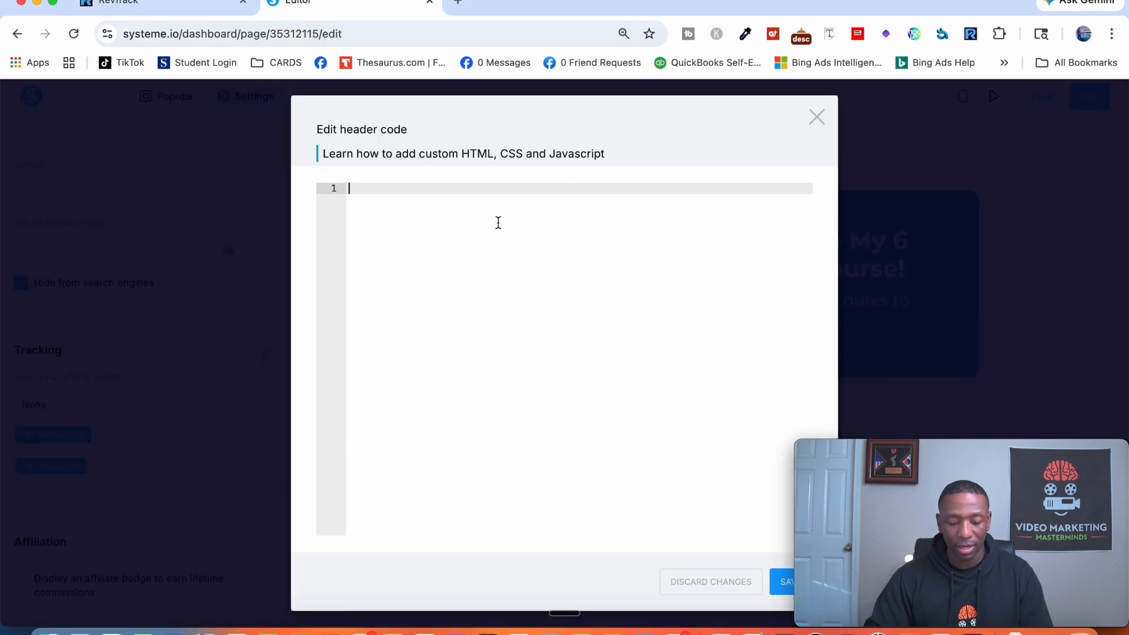
pyautogui.press('super+v')
pyautogui.moveTo(559, 224); pyautogui.dragTo(356, 184)
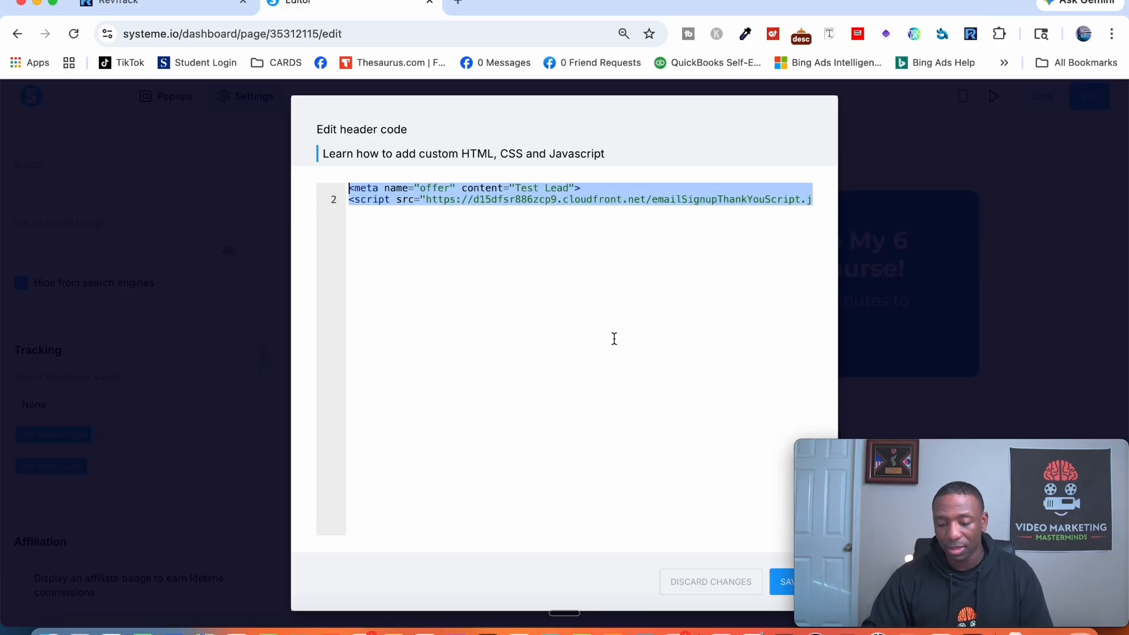
# - Save the header code, save the thank-you page, and exit the page editor
pyautogui.click(774, 582)
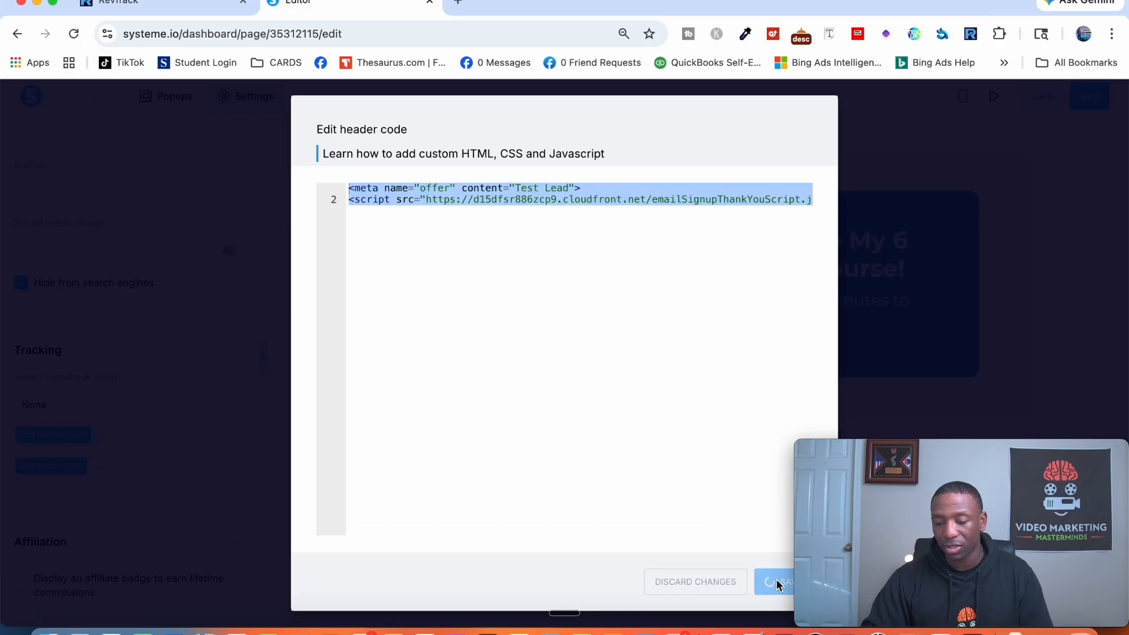
pyautogui.click(818, 120)
pyautogui.click(1039, 96)
pyautogui.click(1090, 97)
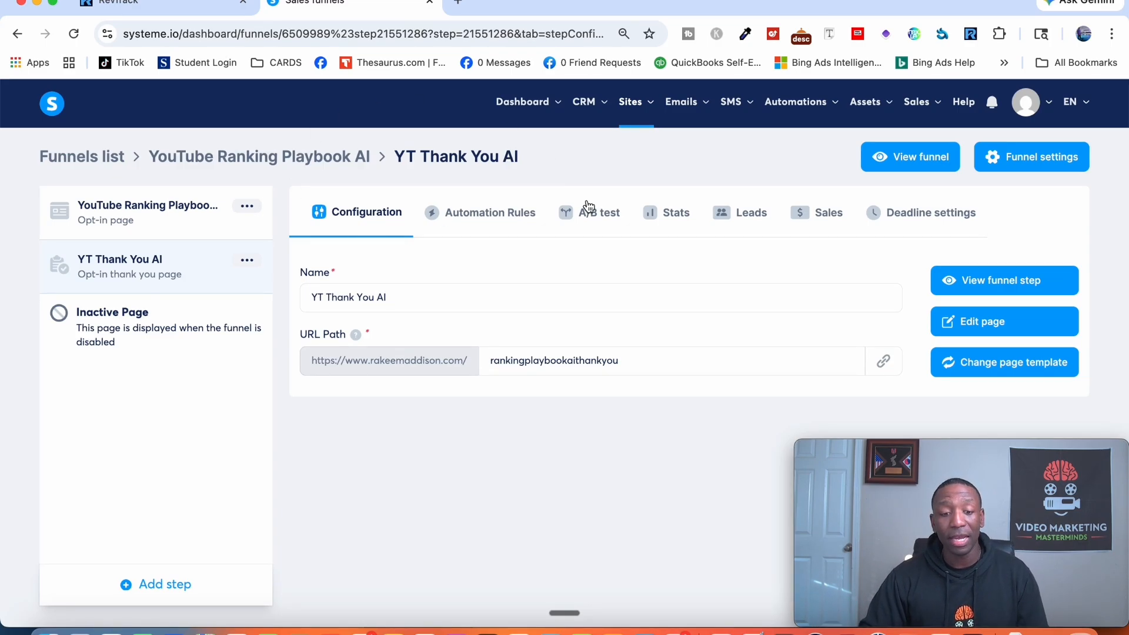
# - Switch to Revtrack, open the link generator, and choose YouTube Video as the link's destination
pyautogui.click(190, 9)
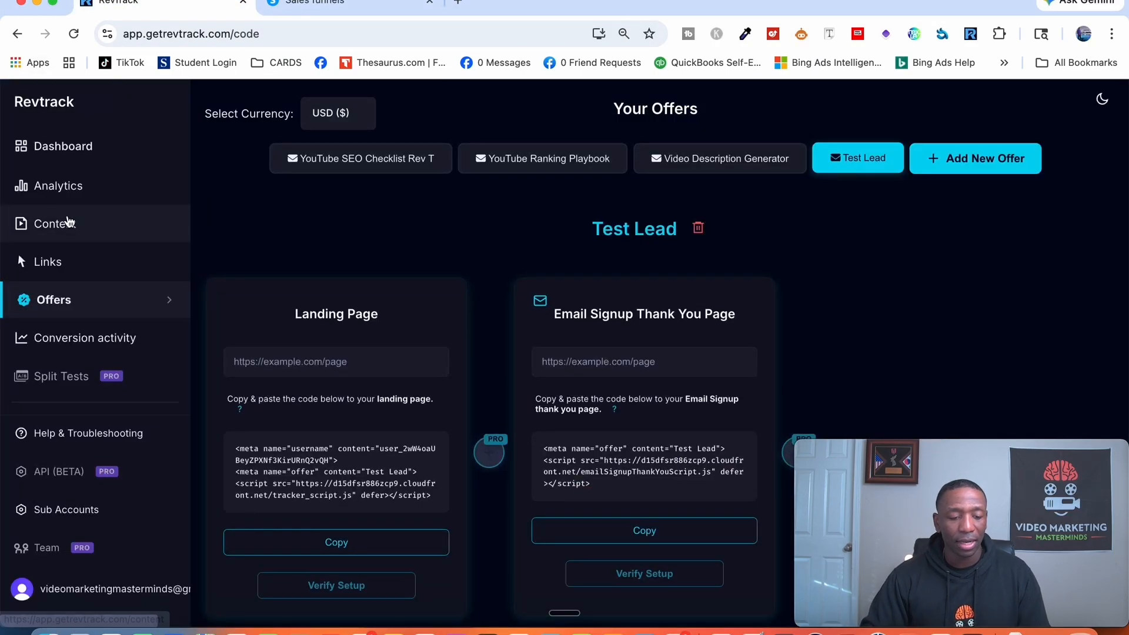
pyautogui.click(68, 253)
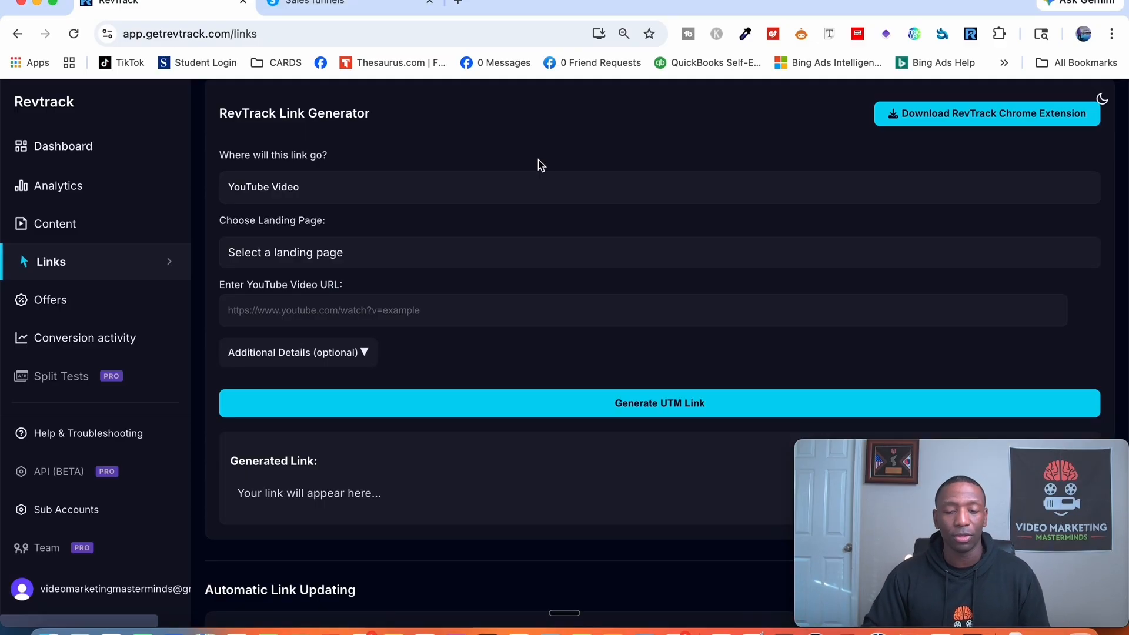
pyautogui.click(370, 190)
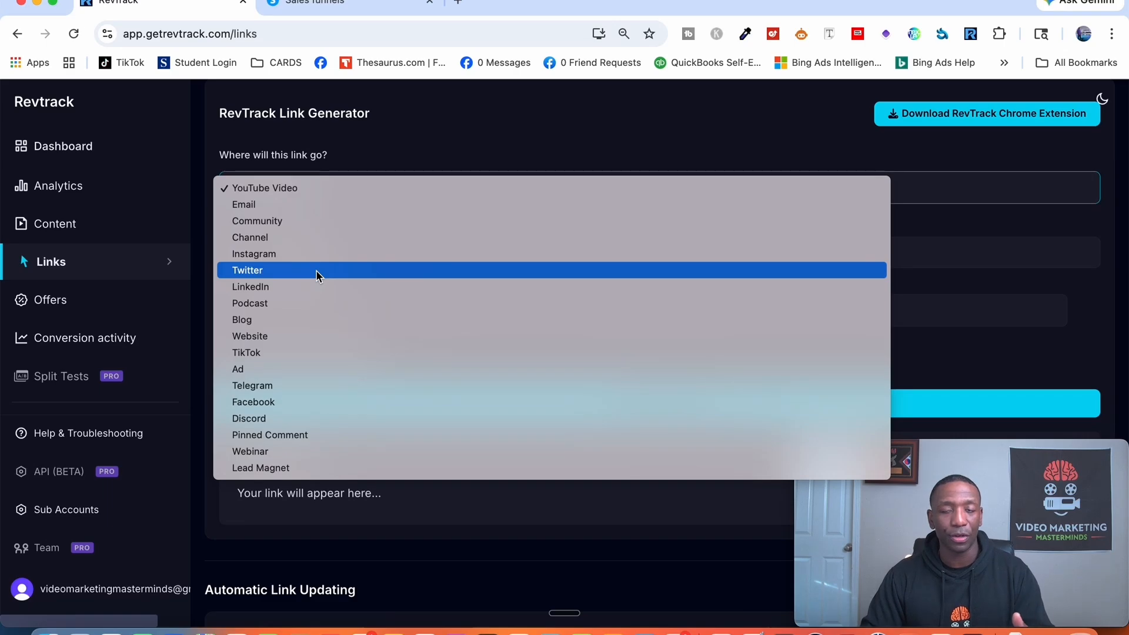
pyautogui.click(312, 187)
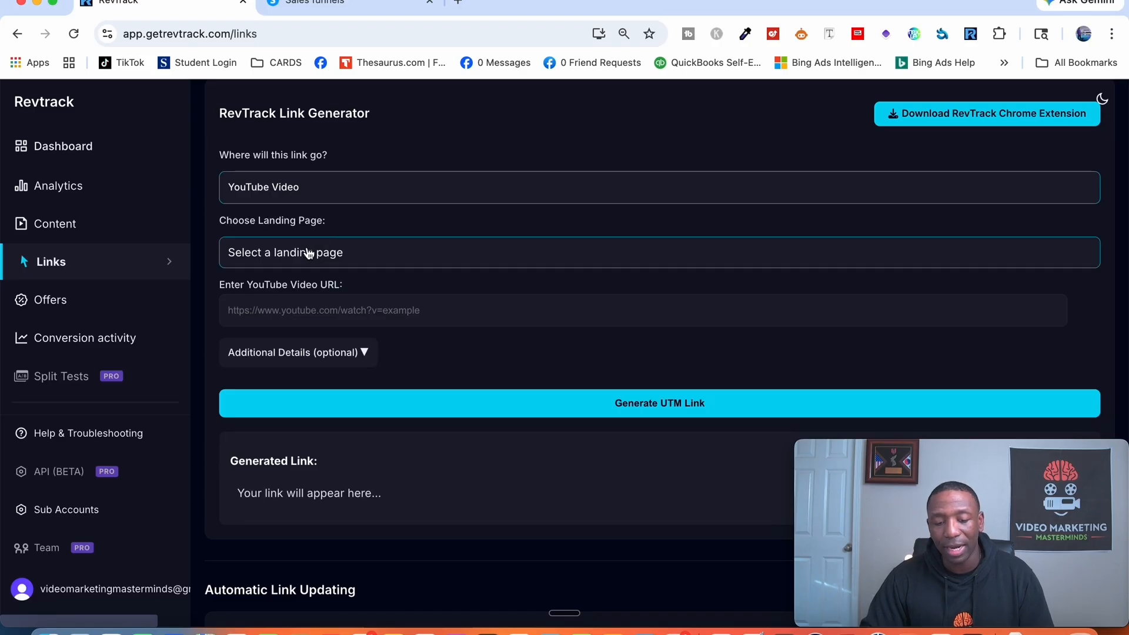
# - Look through the landing pages available for selection in the link generator
pyautogui.click(373, 252)
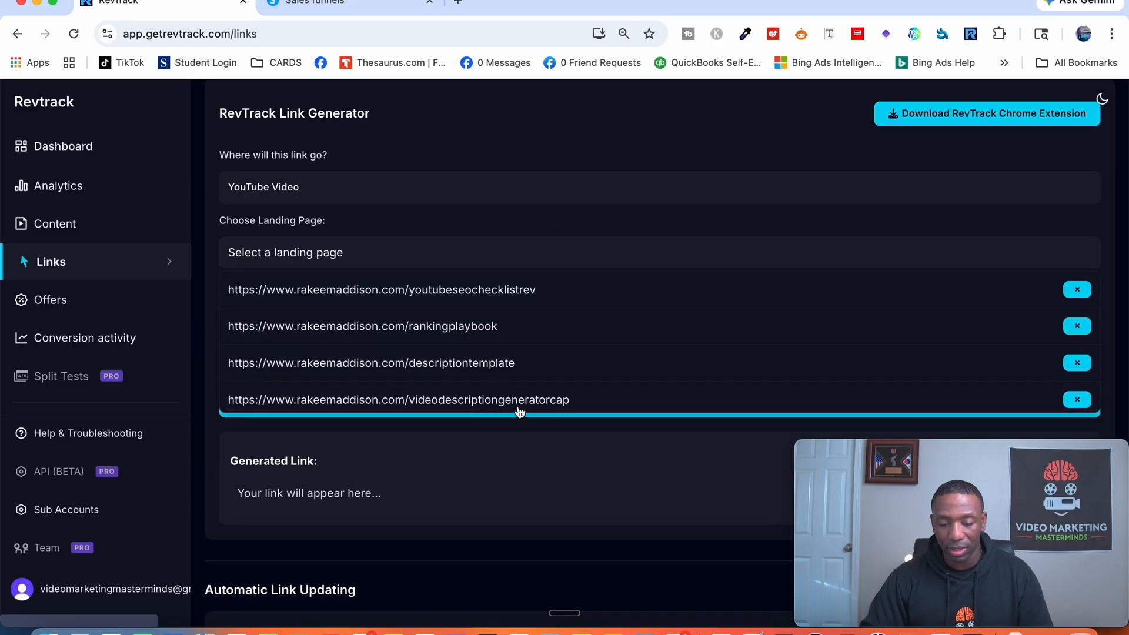
pyautogui.click(494, 262)
pyautogui.click(410, 312)
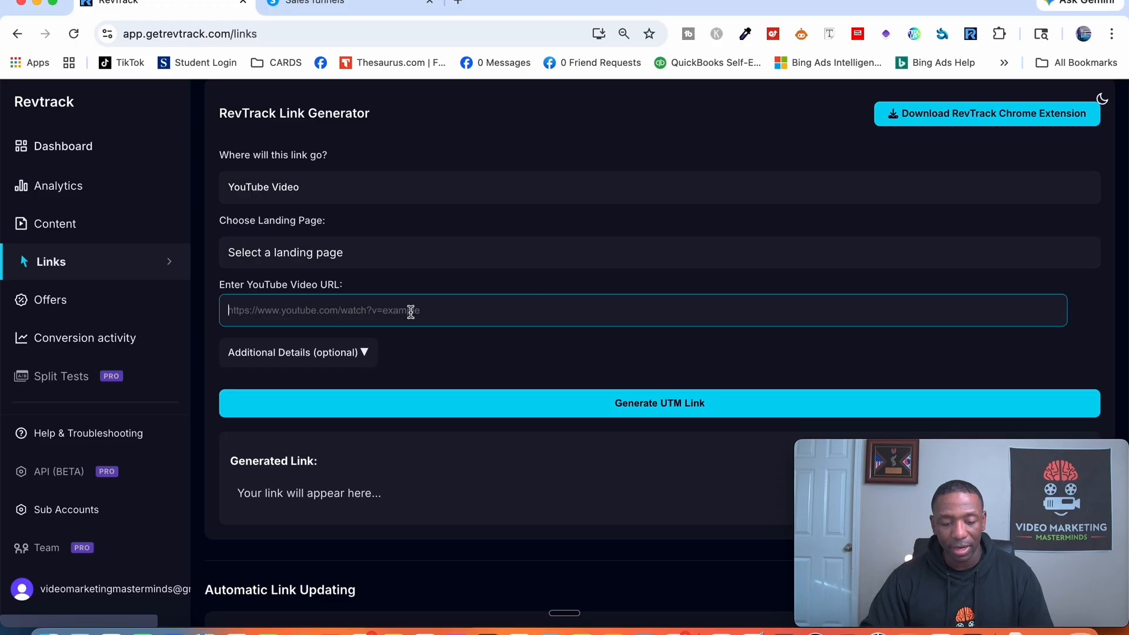
pyautogui.click(383, 260)
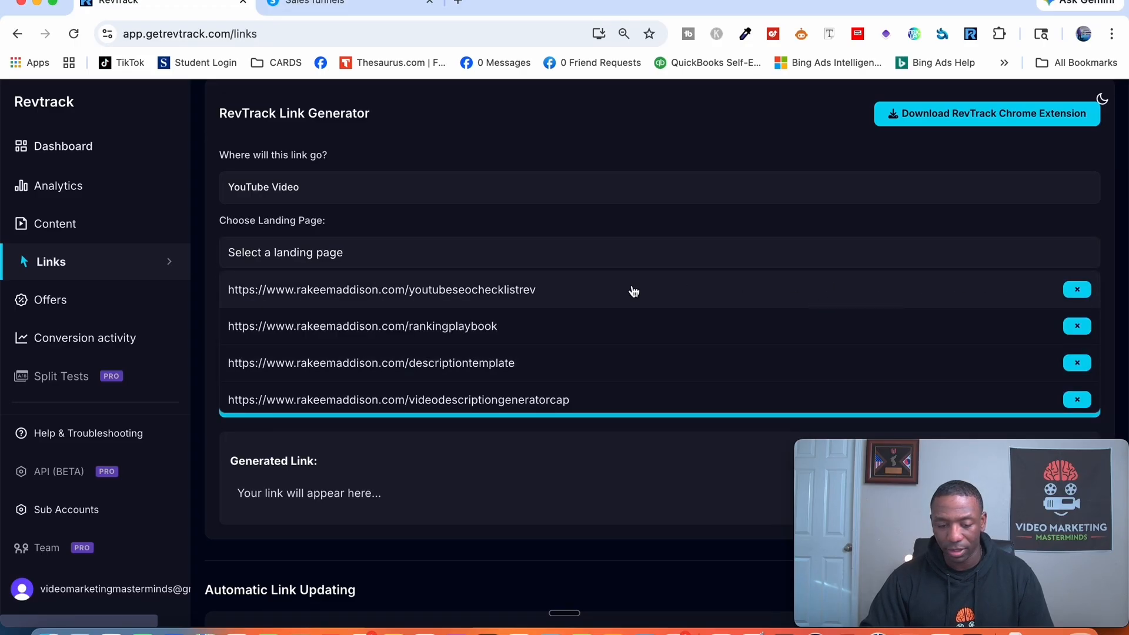
pyautogui.click(450, 253)
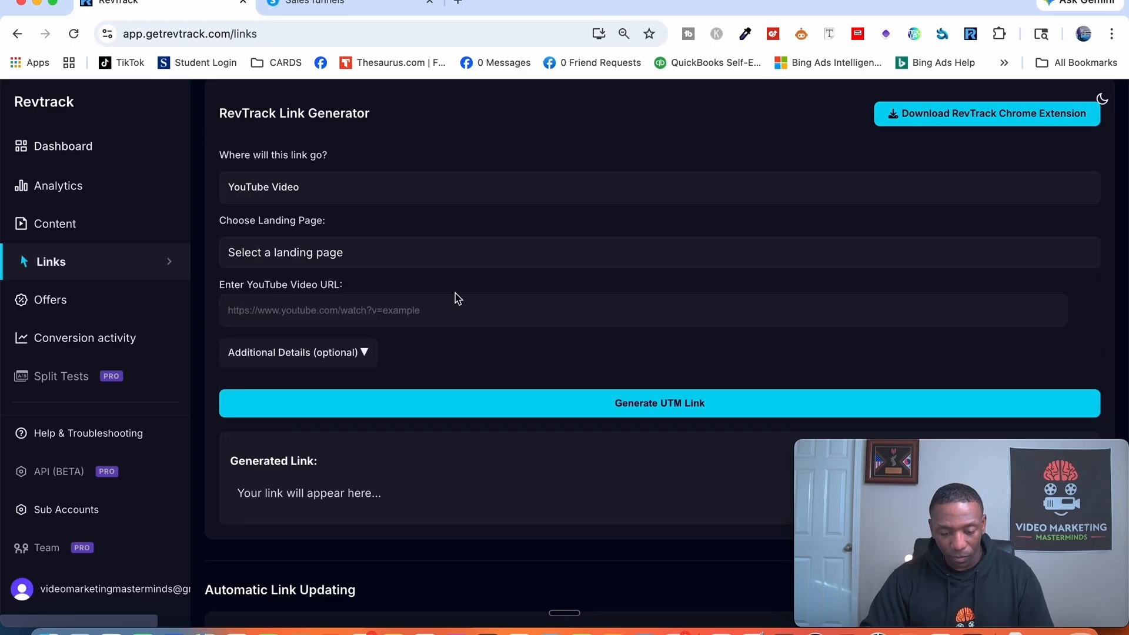
pyautogui.click(434, 266)
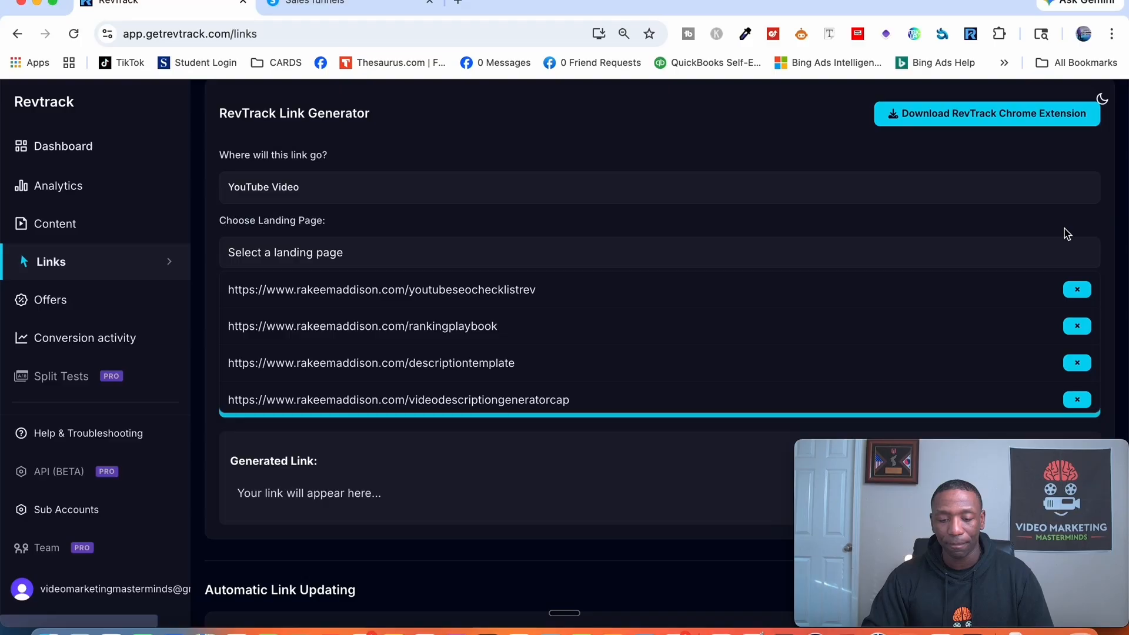
pyautogui.click(1063, 250)
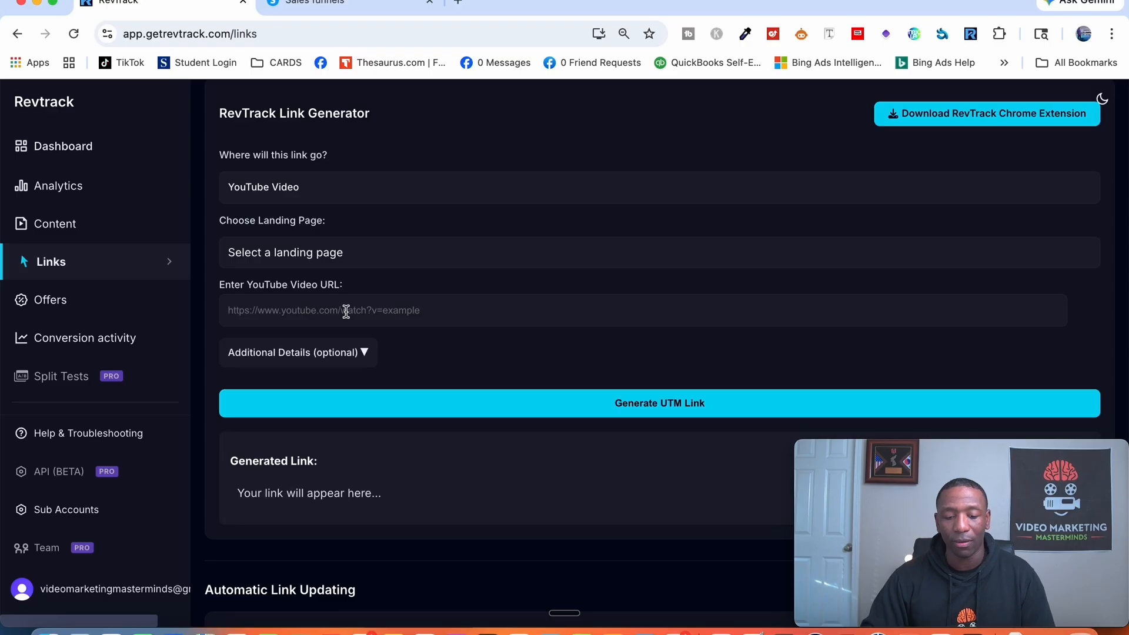
# - Open YouTube in a new browser tab and go to the channel's YouTube Studio
pyautogui.click(460, 5)
pyautogui.write('you')
pyautogui.press('Return')
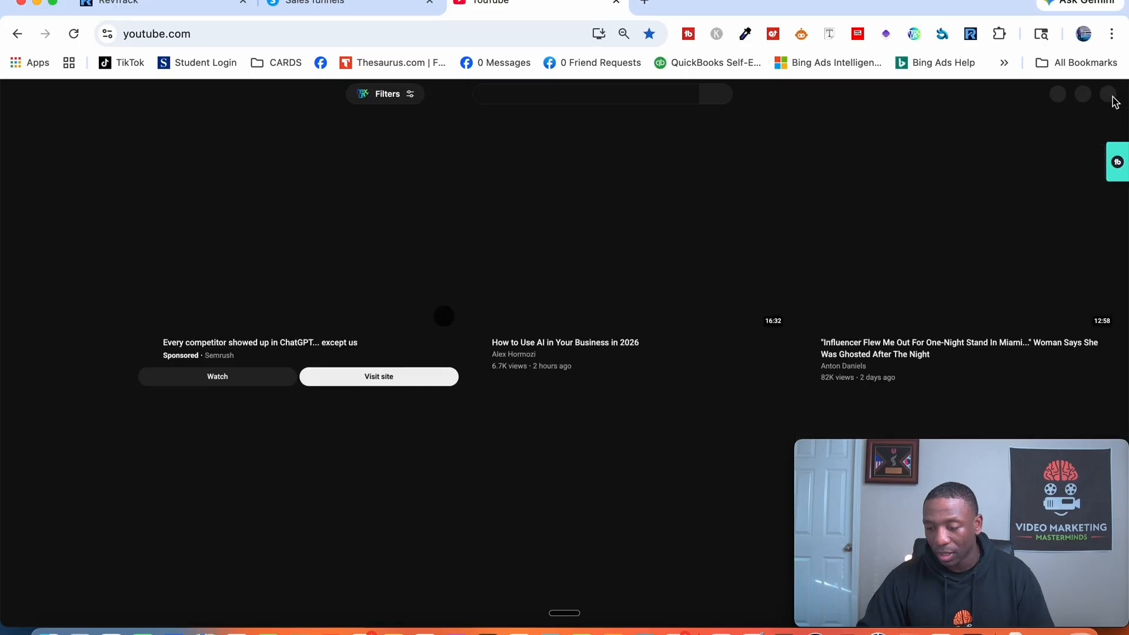
pyautogui.click(1107, 95)
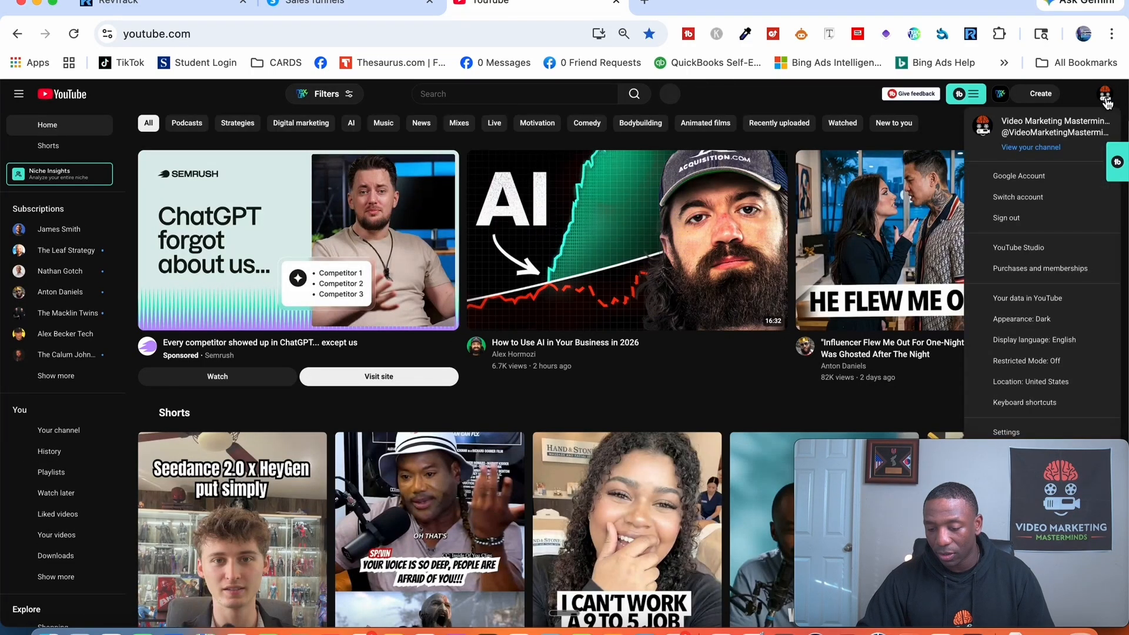
pyautogui.click(1028, 249)
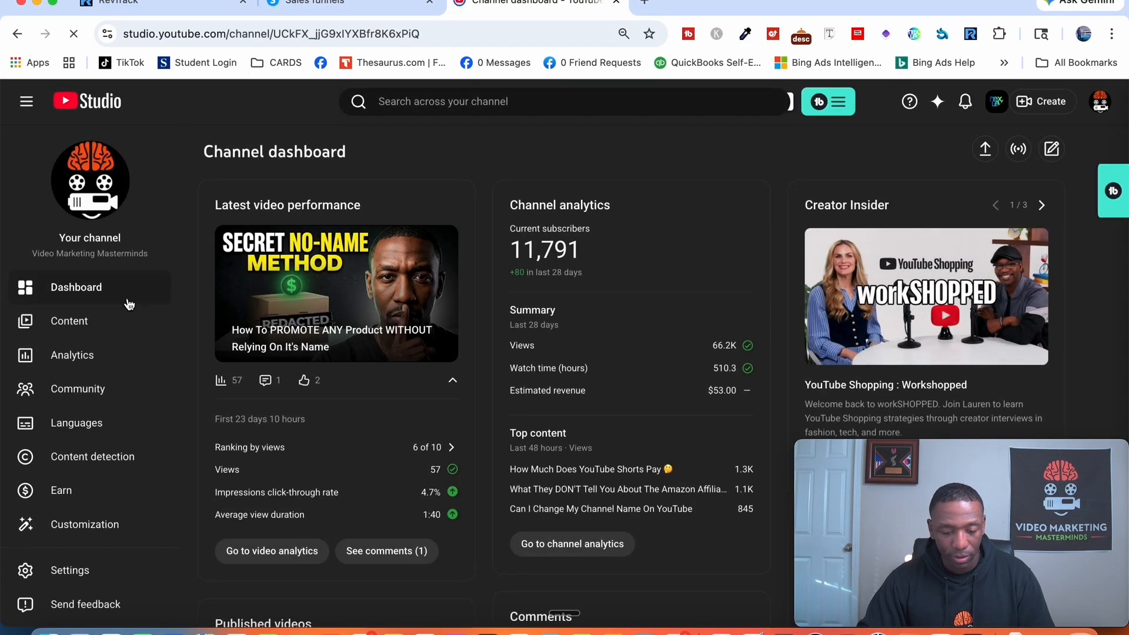
# - Open the details of the video "How To PROMOTE ANY Product WITHOUT Relying On It's Name" and copy its video link
pyautogui.click(88, 321)
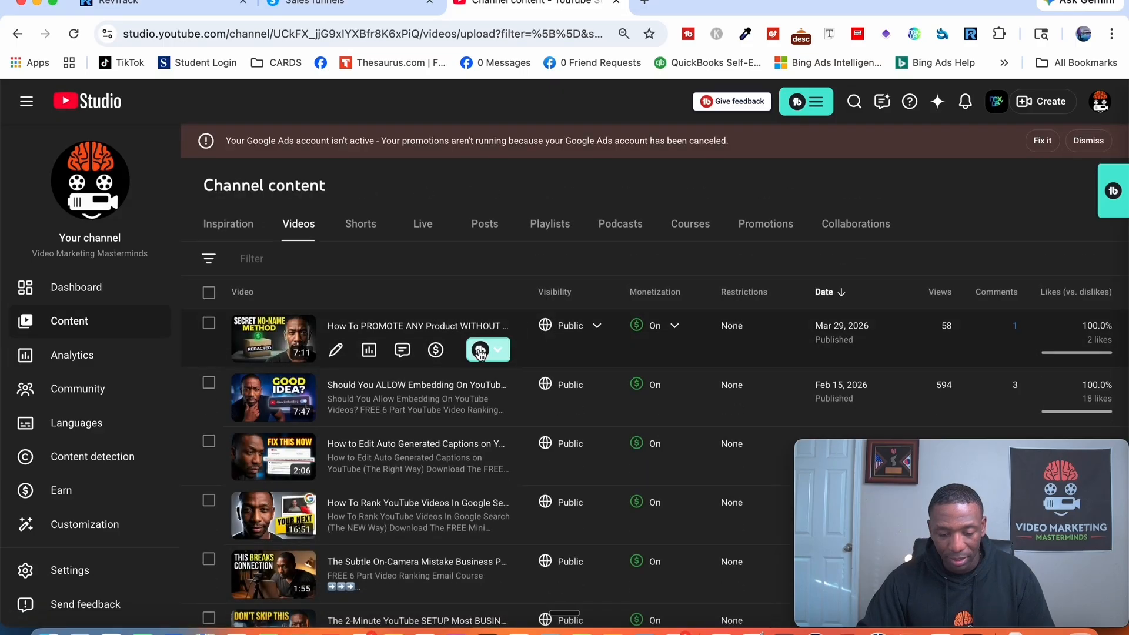
pyautogui.click(336, 351)
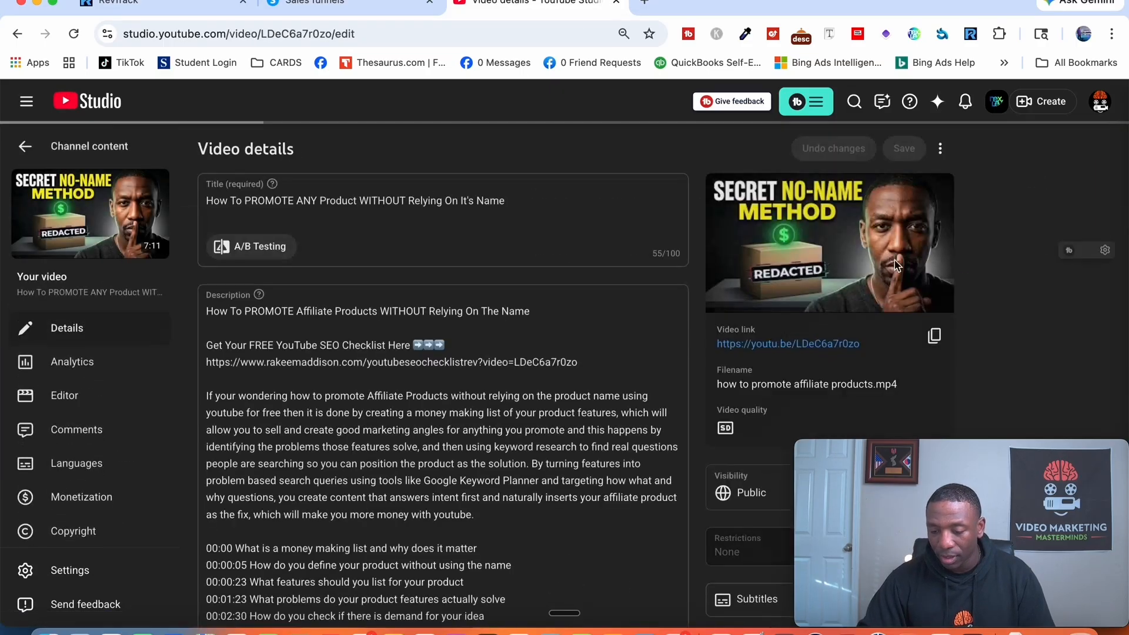
pyautogui.click(937, 338)
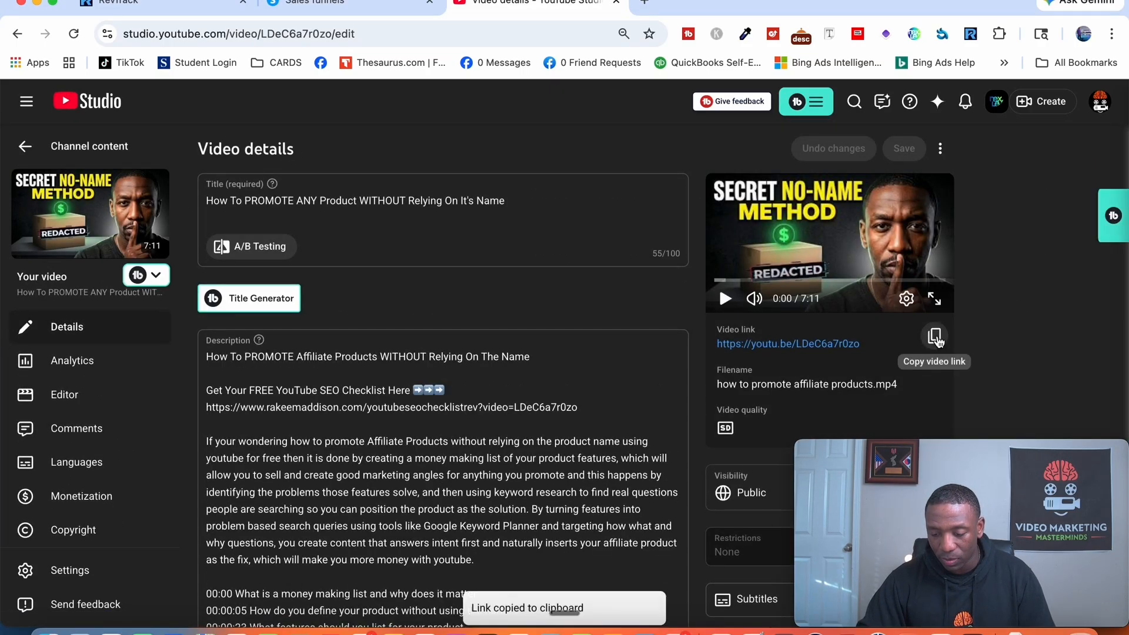
pyautogui.click(147, 4)
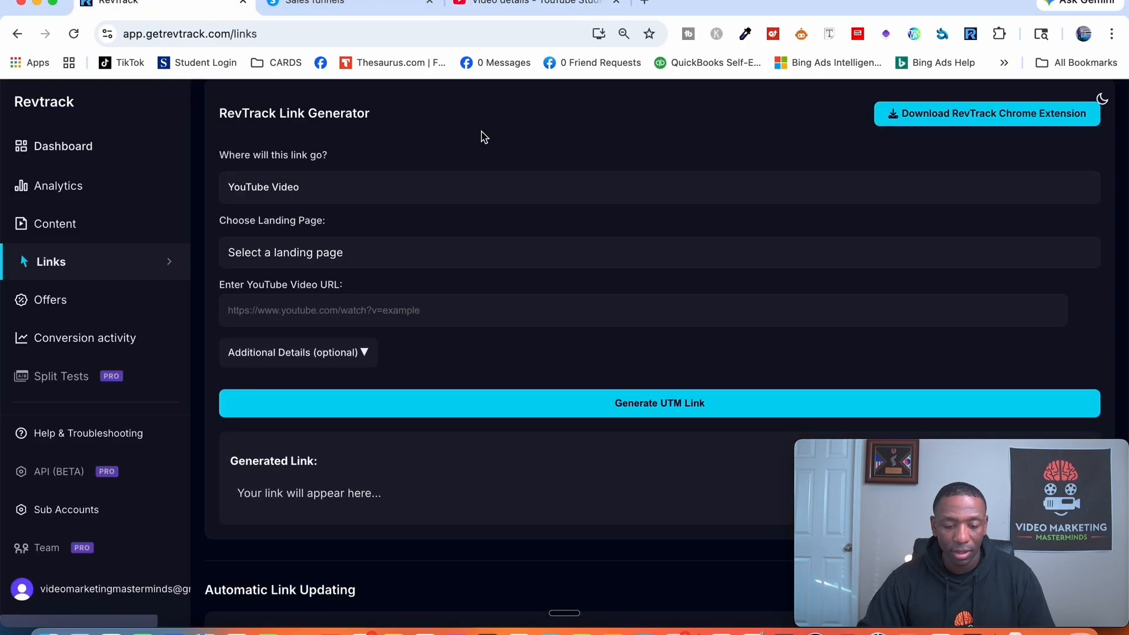
pyautogui.click(456, 264)
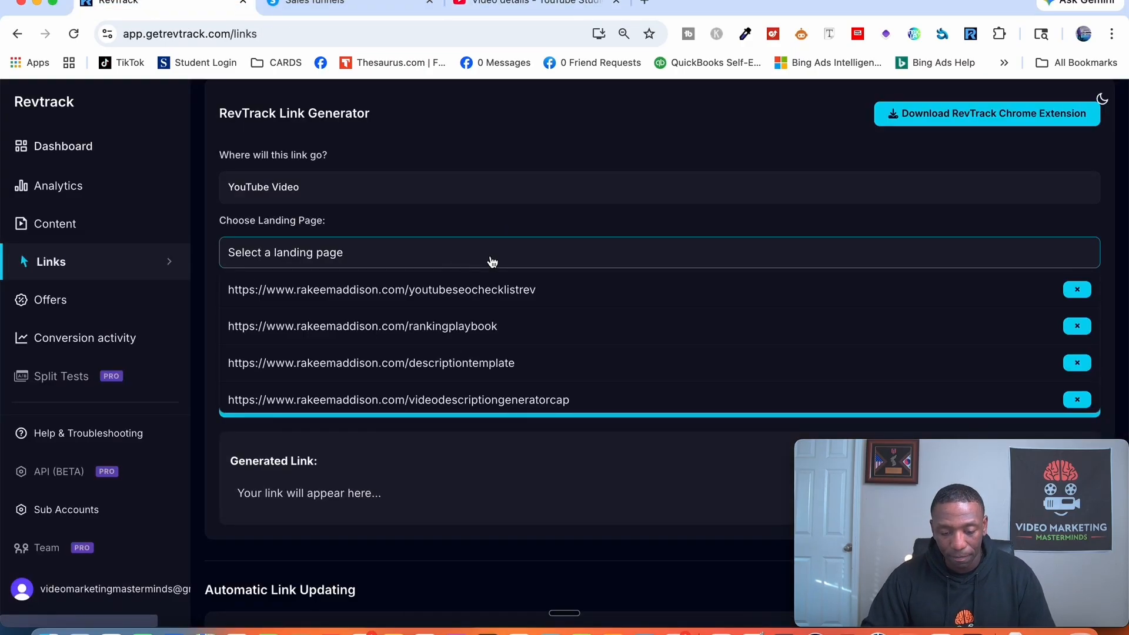
pyautogui.click(493, 291)
pyautogui.click(346, 304)
pyautogui.press('super+v')
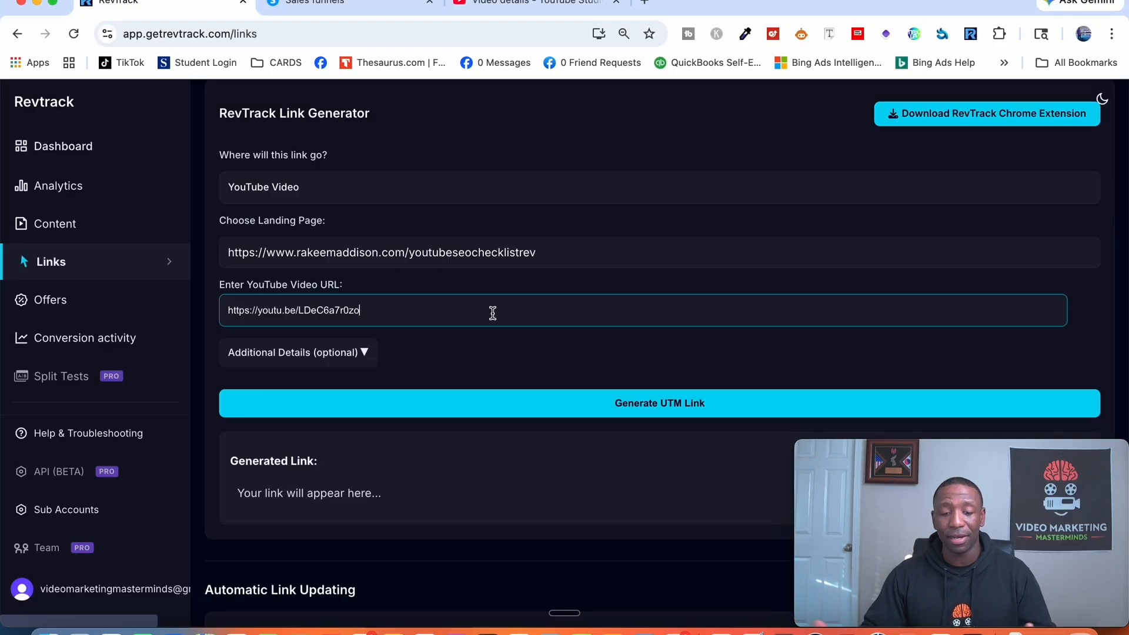
pyautogui.click(628, 406)
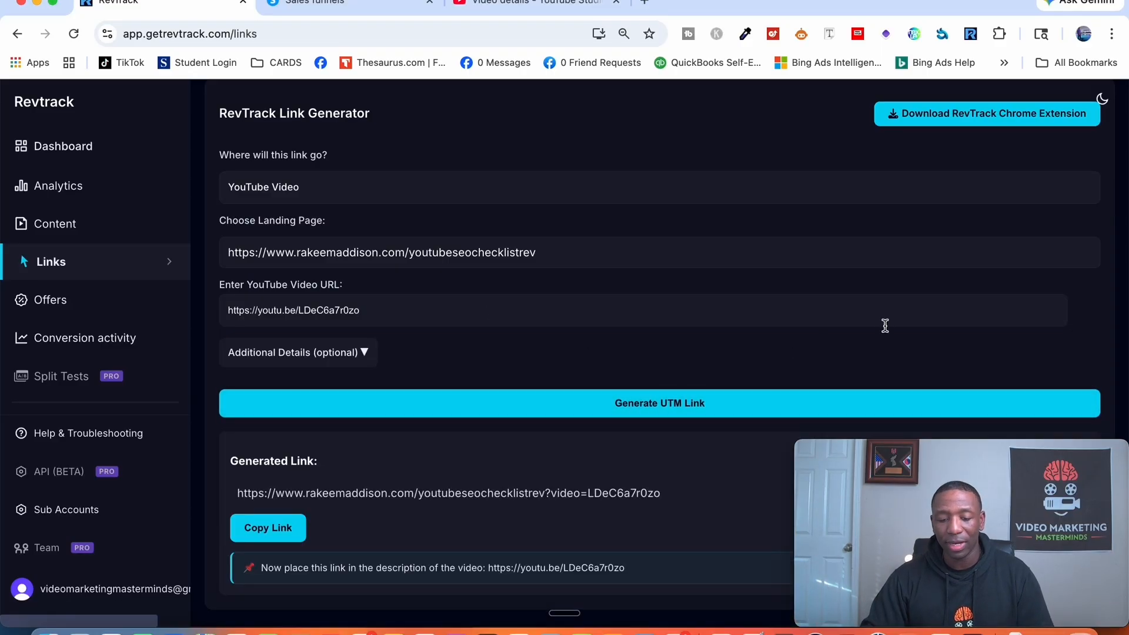
# - Copy the generated tracking link and switch to the video's details in YouTube Studio
pyautogui.scroll(-5, 885, 326)
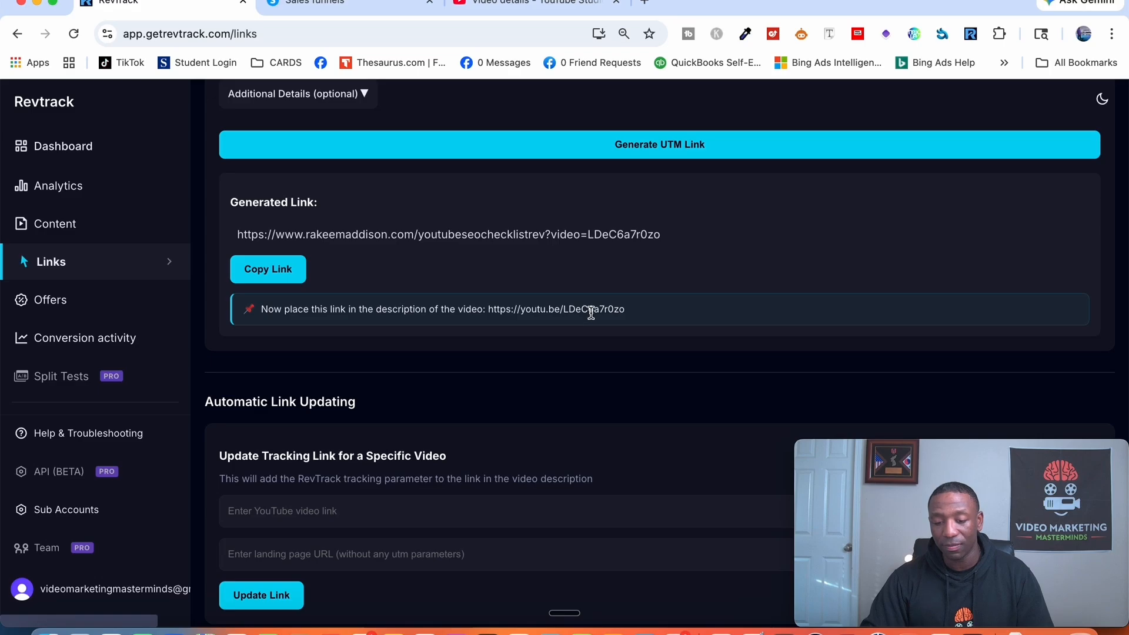
pyautogui.doubleClick(239, 233)
pyautogui.moveTo(284, 246); pyautogui.dragTo(663, 239)
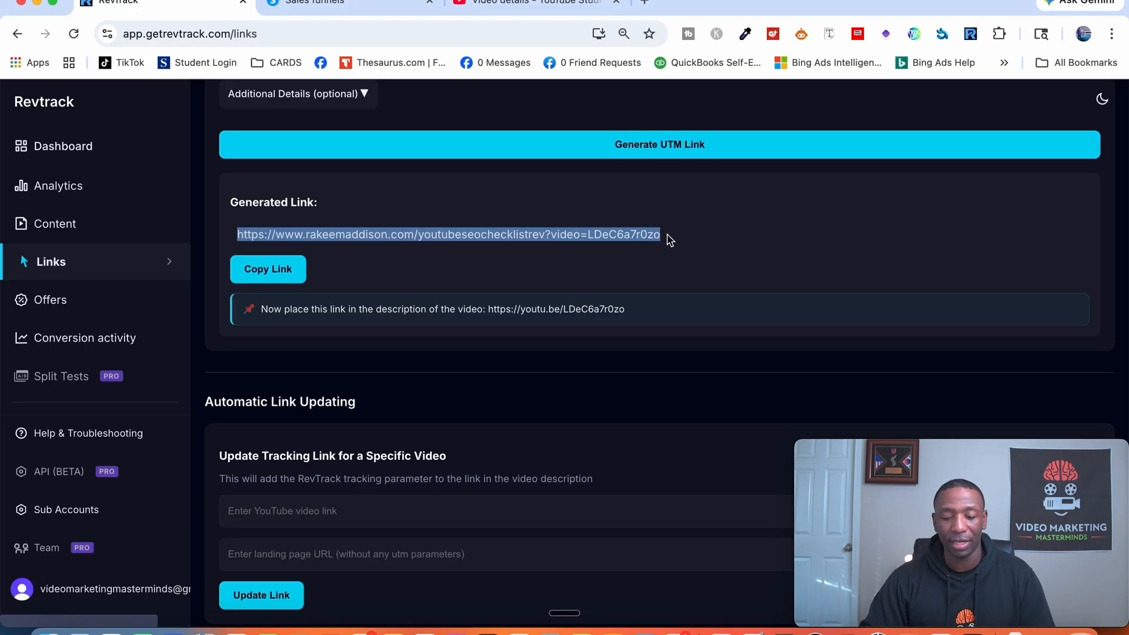
pyautogui.click(798, 223)
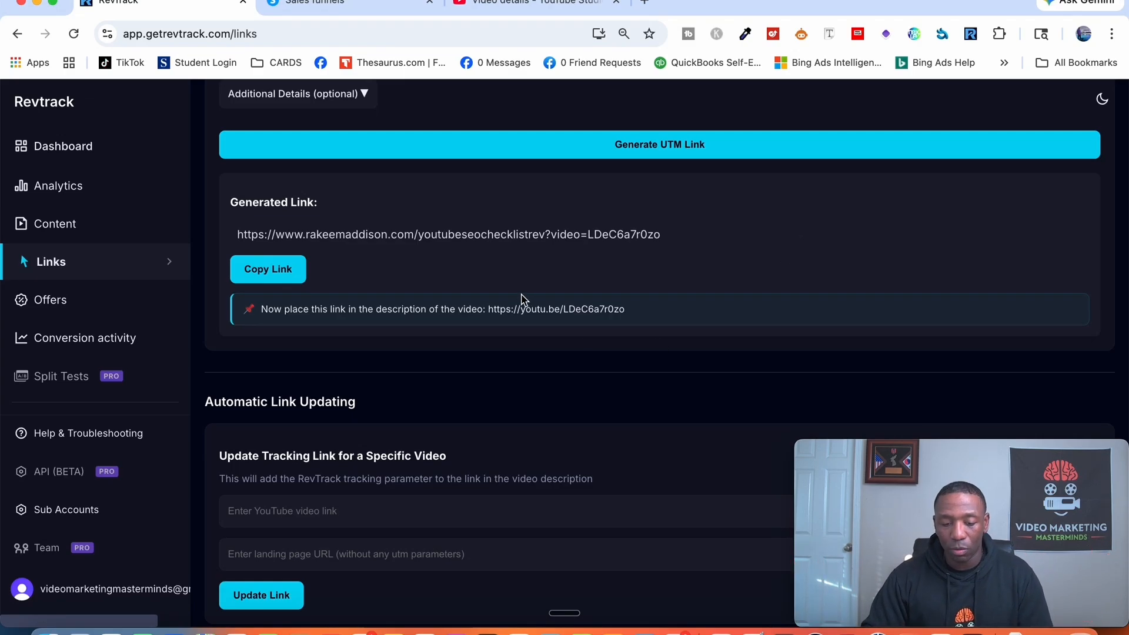
pyautogui.click(272, 268)
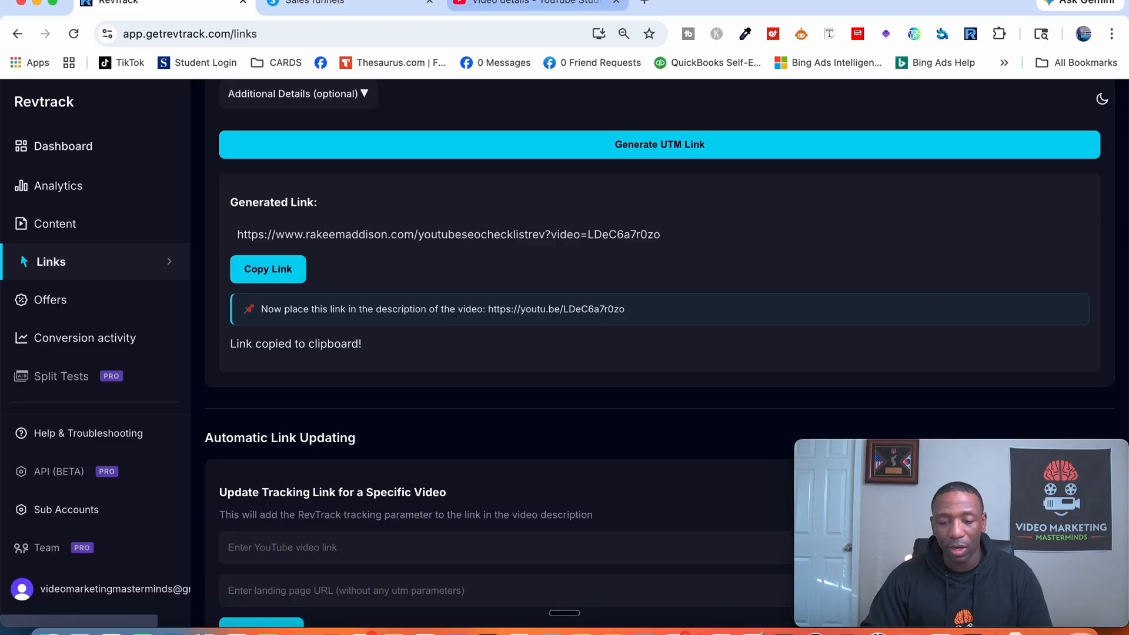
pyautogui.click(562, 5)
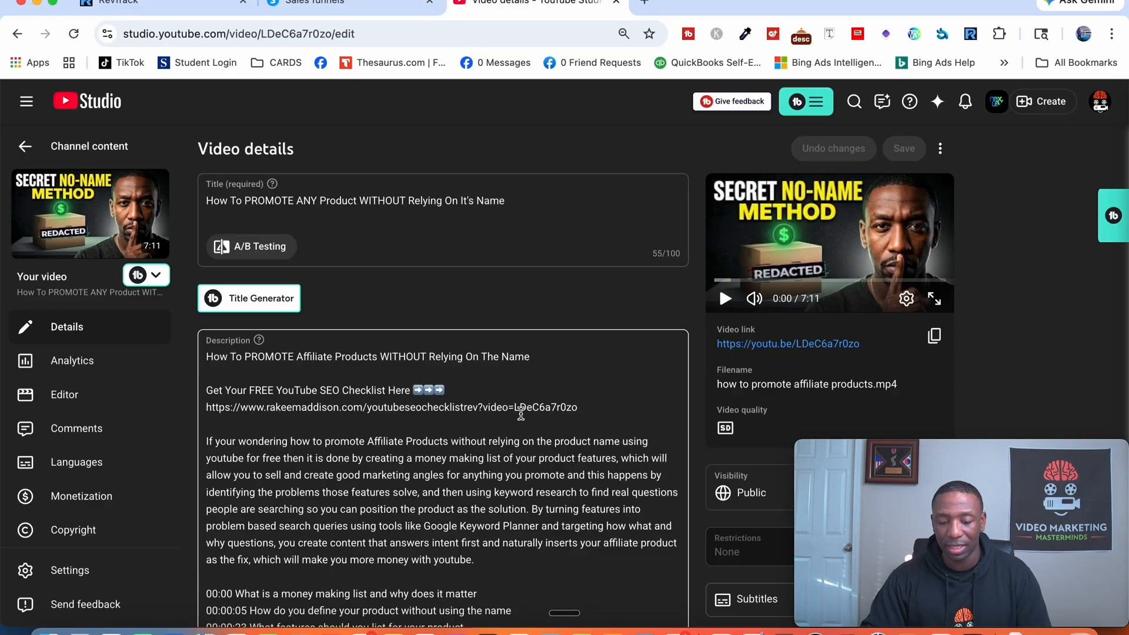
# - Compare the generated tracking link in Revtrack with the checklist link in the video's YouTube Studio description, returning to the Revtrack link generator
pyautogui.click(331, 3)
pyautogui.click(152, 6)
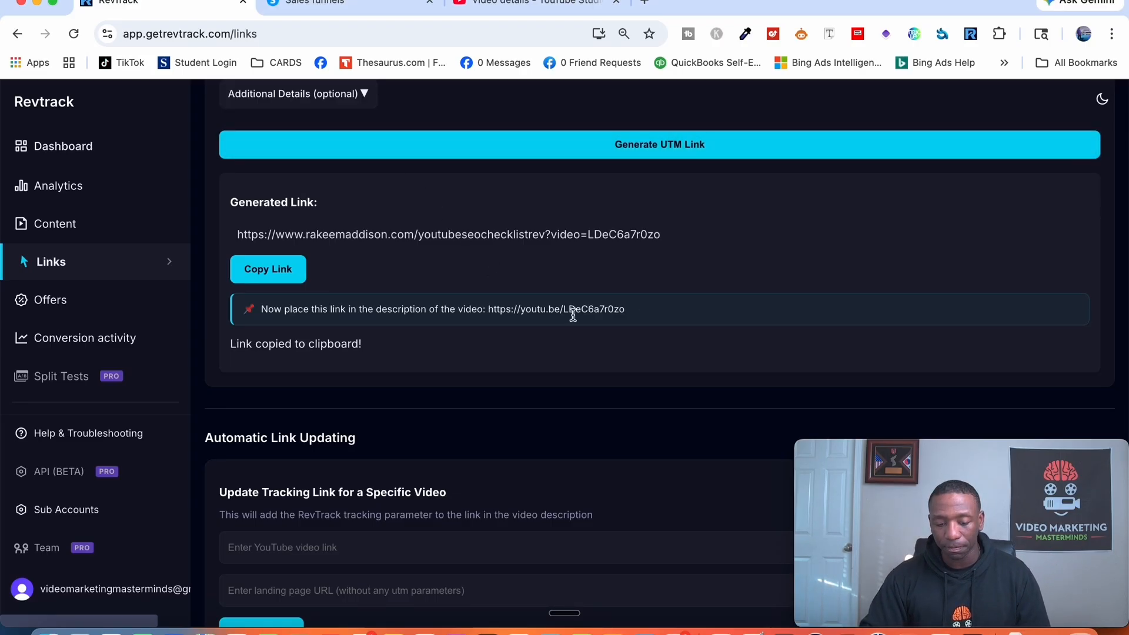
pyautogui.click(523, 6)
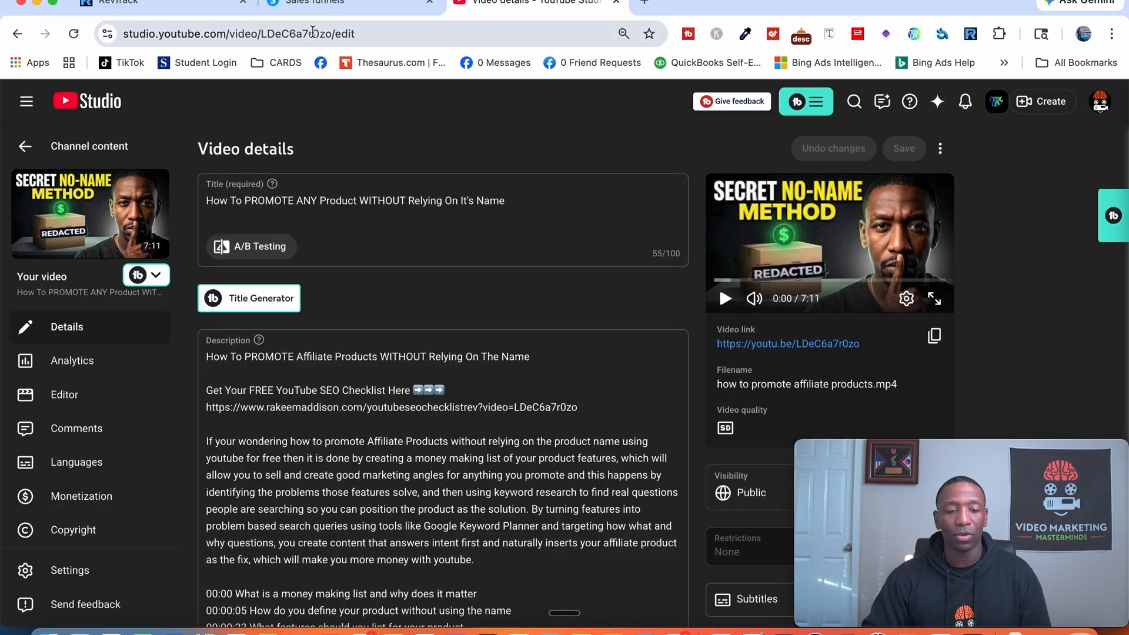
pyautogui.click(159, 4)
pyautogui.scroll(5, 575, 231)
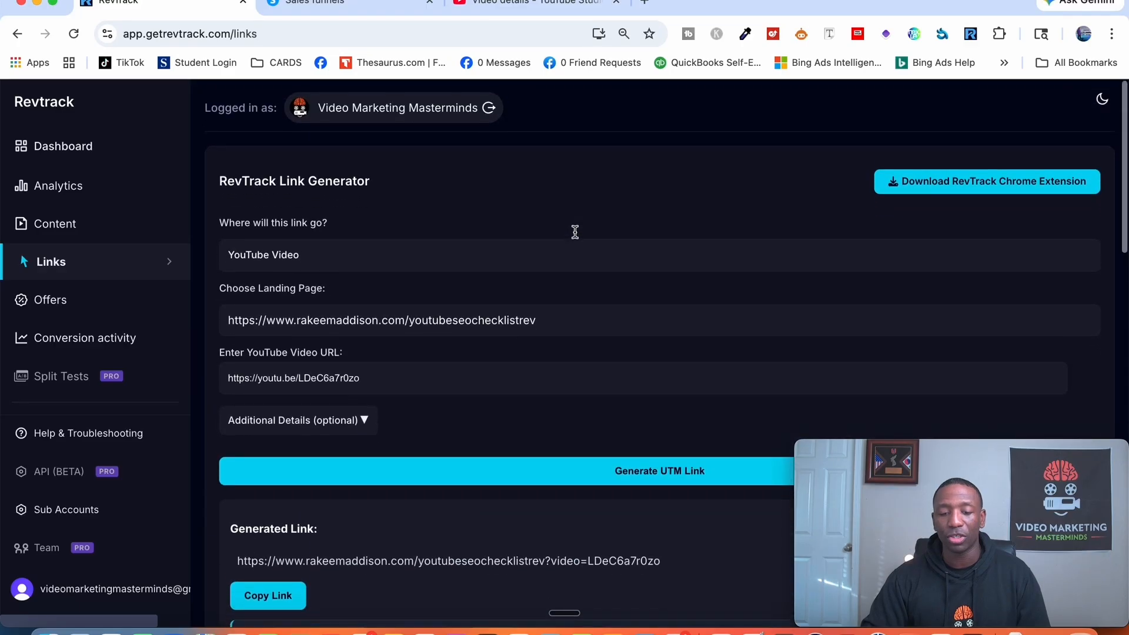
# - Start a new entry in the link generator's list of landing pages
pyautogui.tripleClick(508, 317)
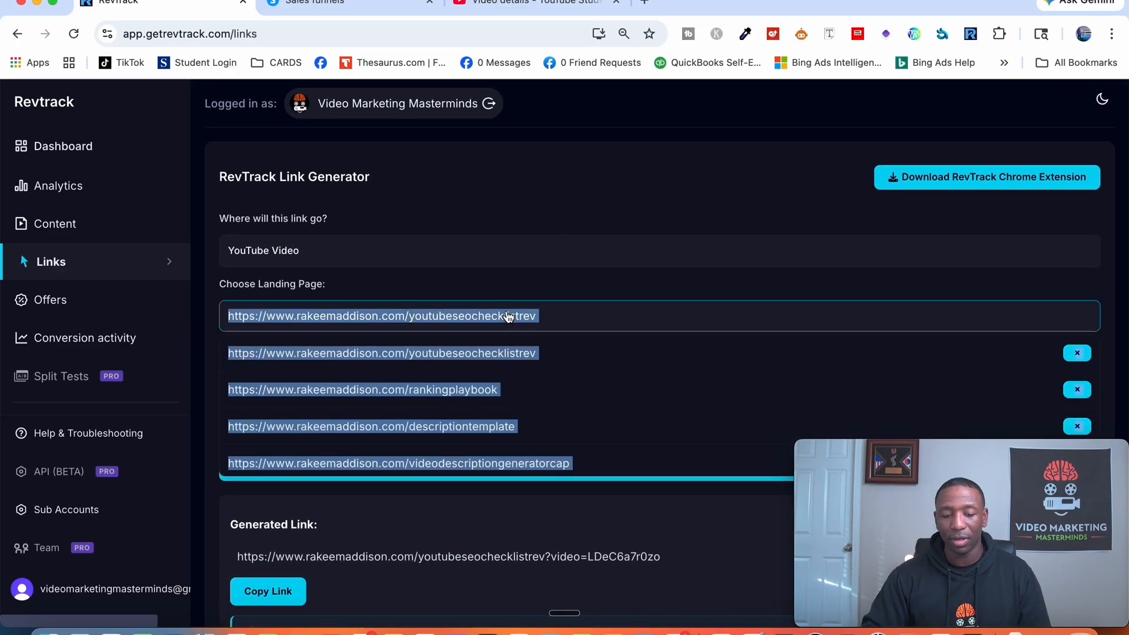
pyautogui.click(665, 293)
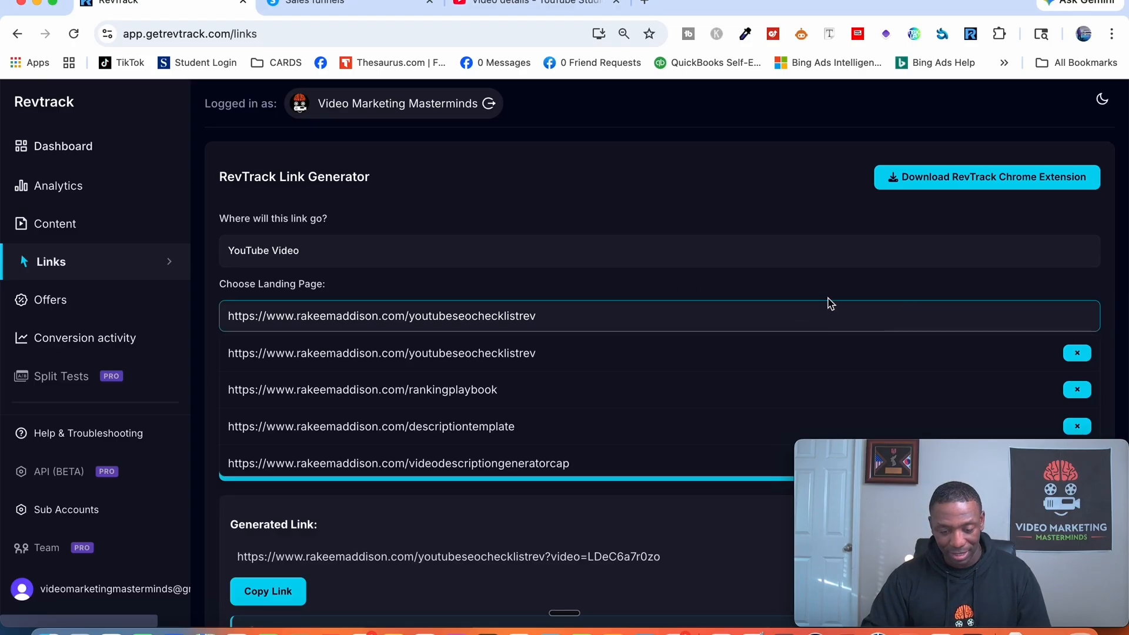
pyautogui.tripleClick(990, 320)
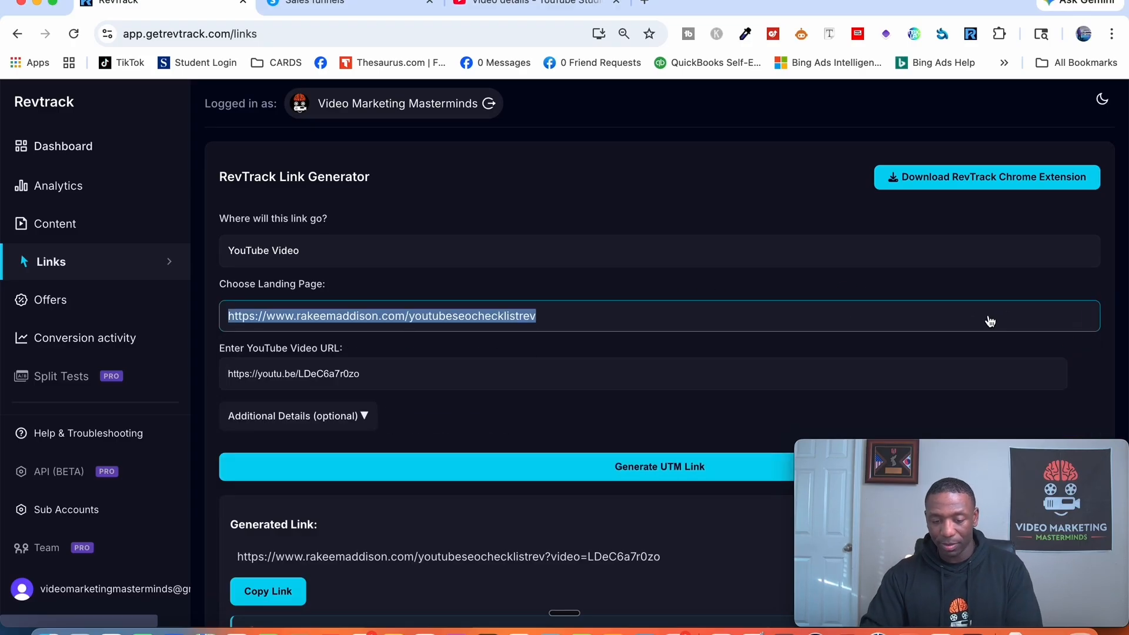
pyautogui.click(1109, 268)
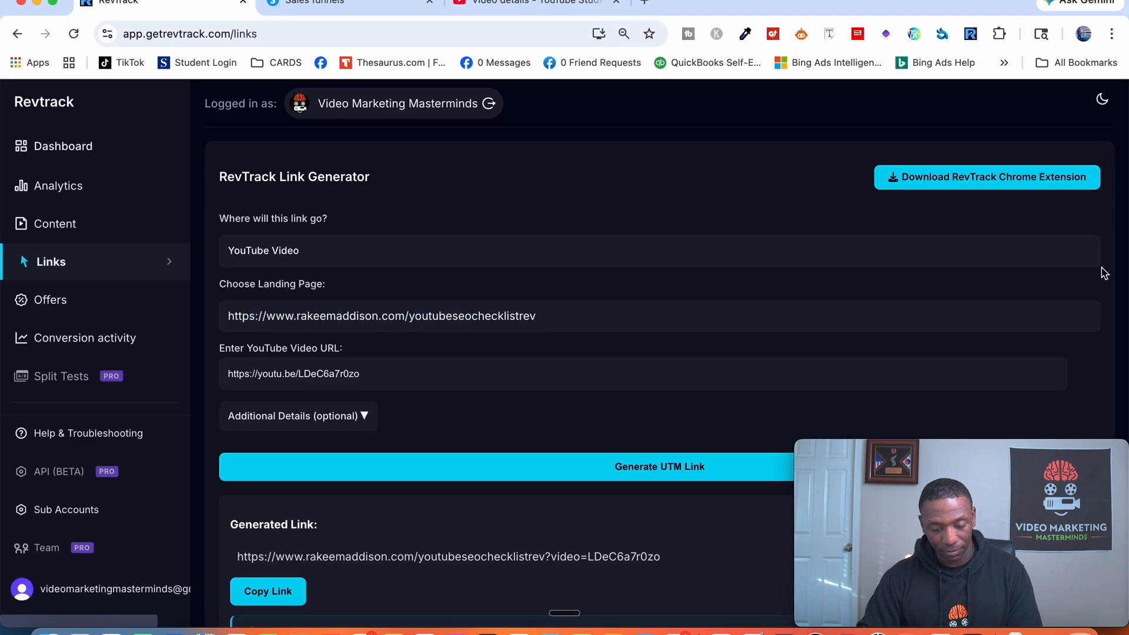
pyautogui.click(1088, 322)
pyautogui.scroll(-1, 742, 351)
pyautogui.scroll(-1, 742, 351)
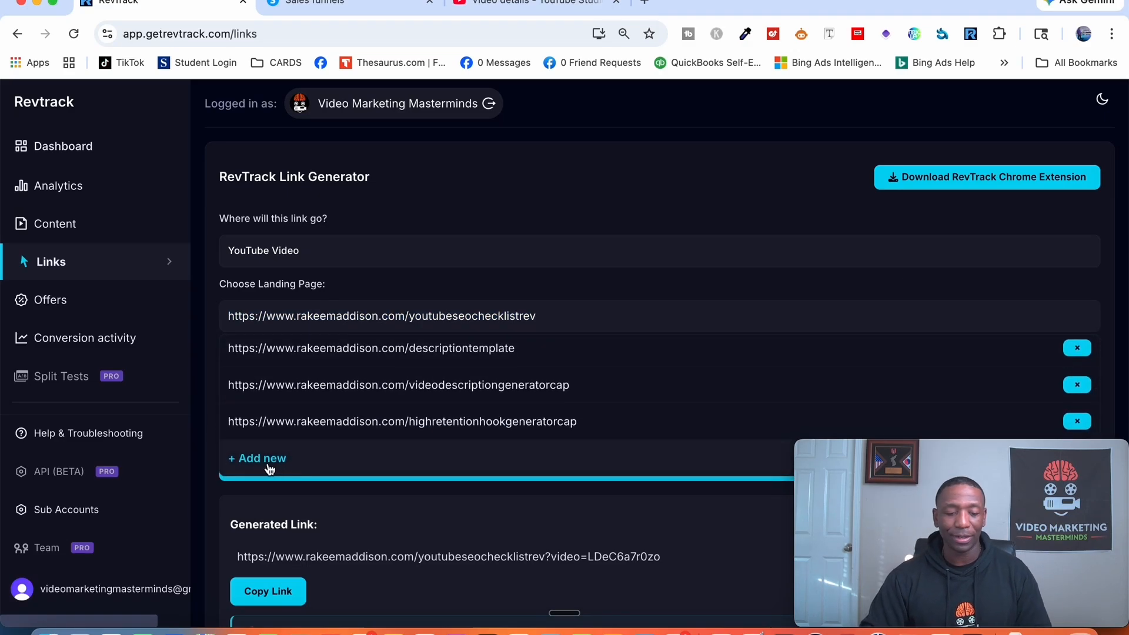
pyautogui.moveTo(960, 460)
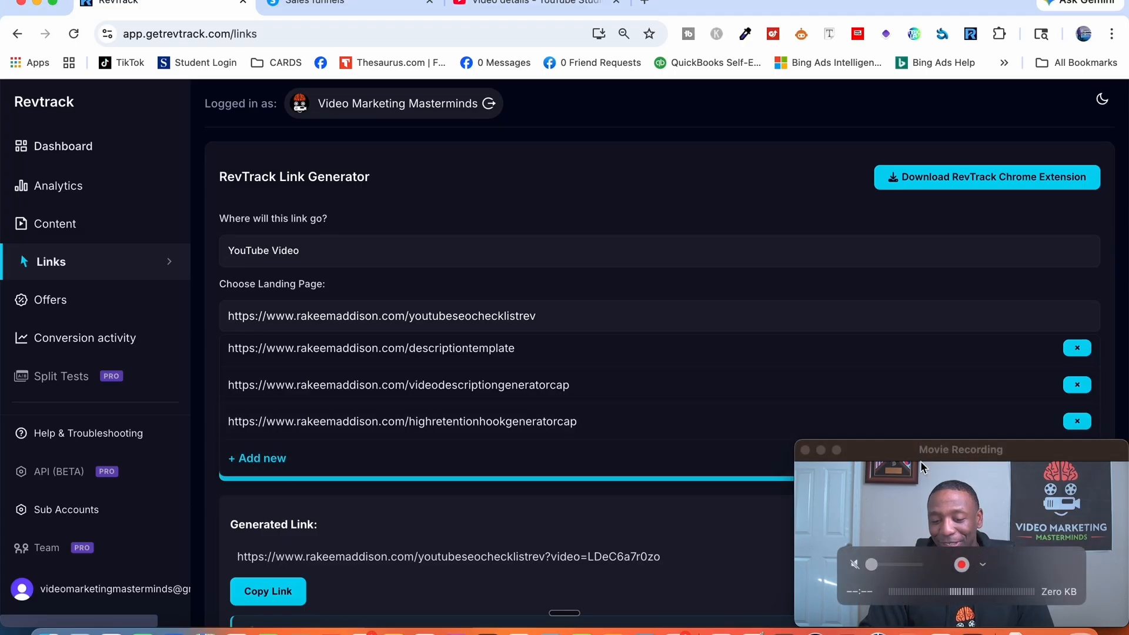
pyautogui.click(259, 458)
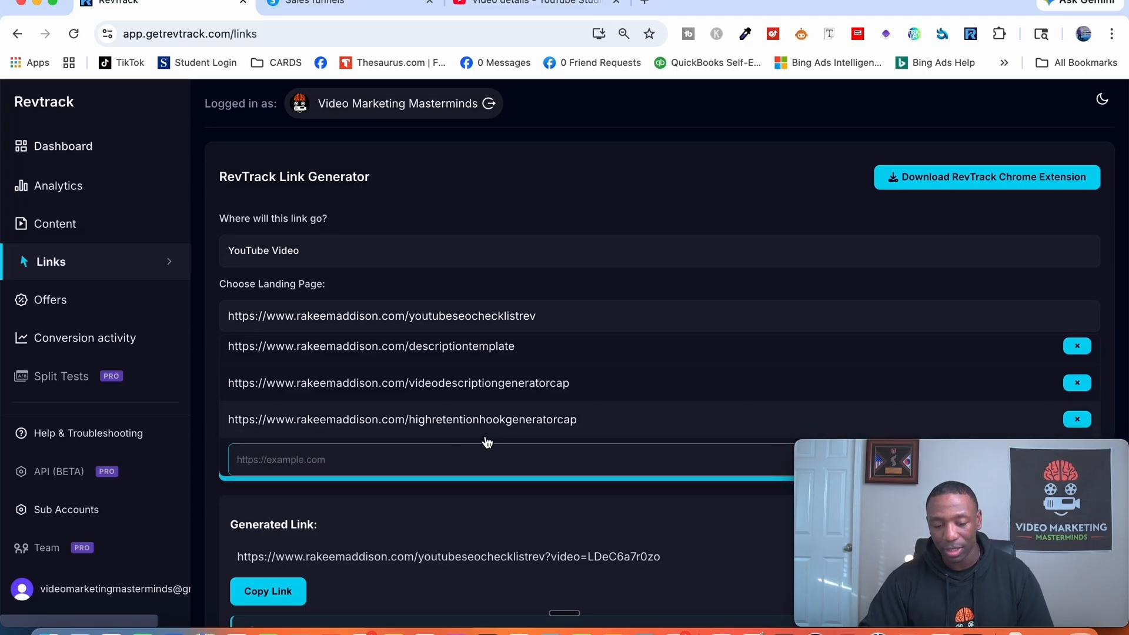
pyautogui.click(315, 461)
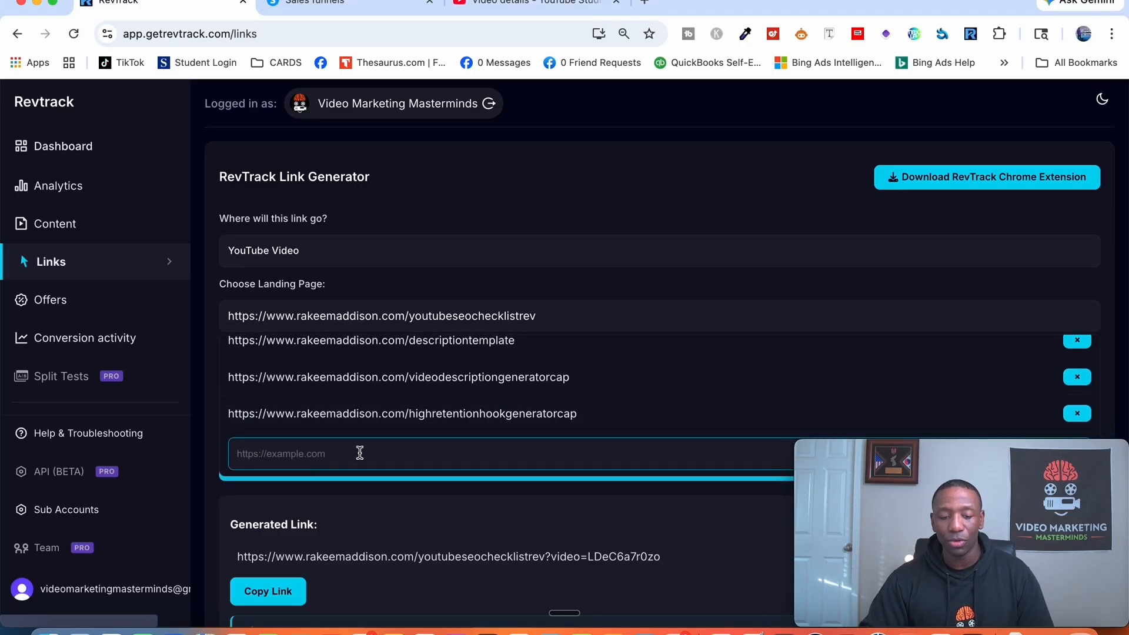
# - Switch to systeme.io, view the YouTube Ranking Playbook opt-in page live and copy its full URL
pyautogui.click(347, 14)
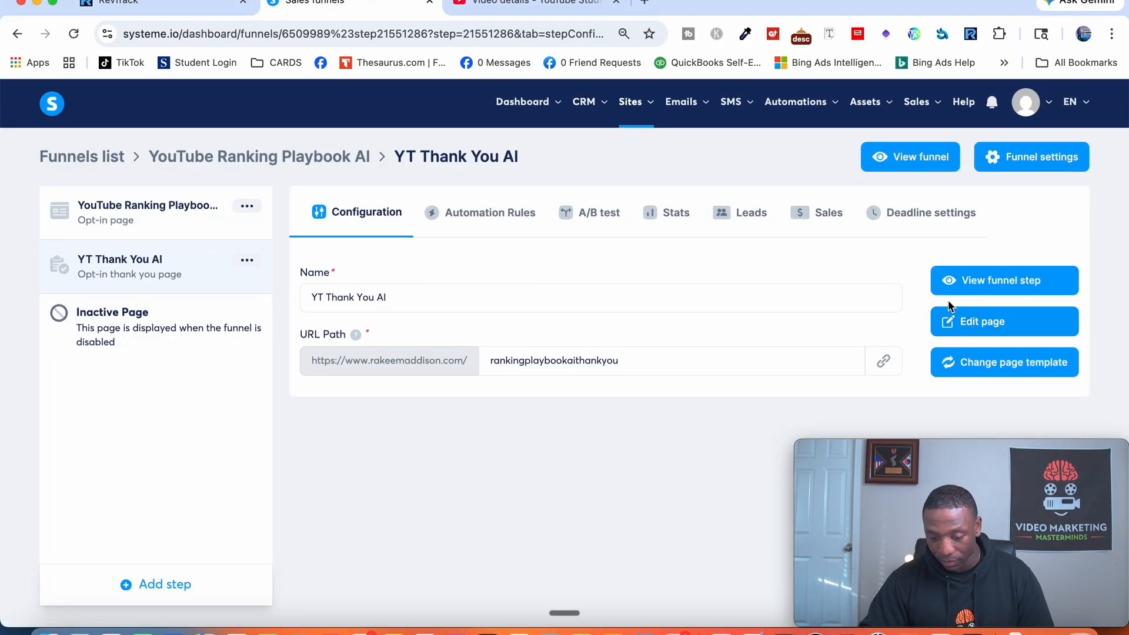
pyautogui.click(986, 288)
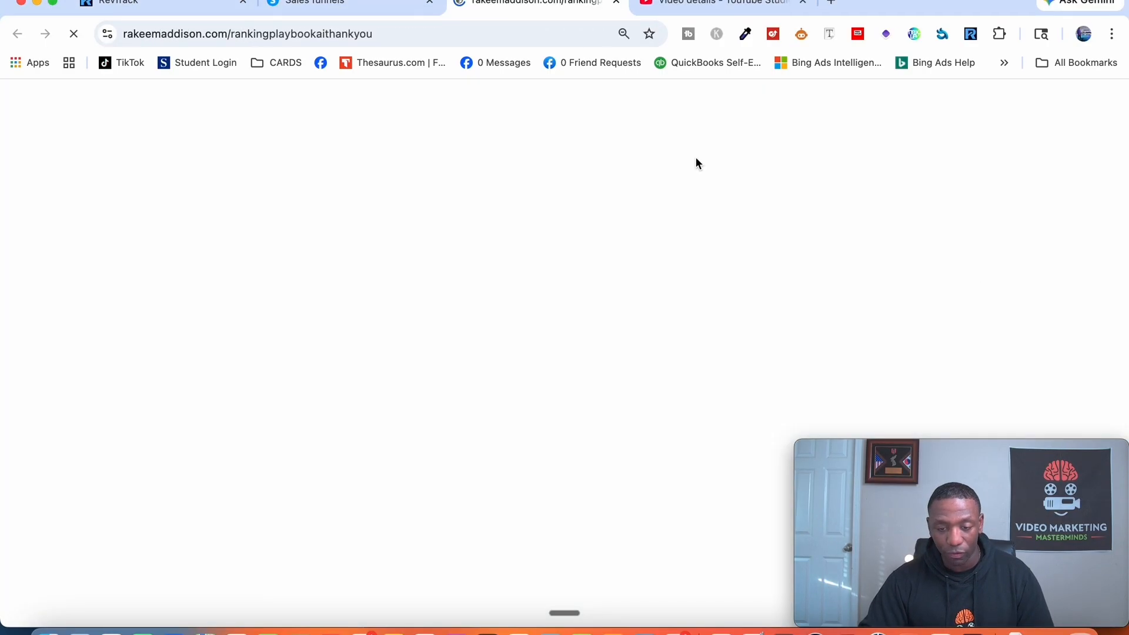
pyautogui.press('super+w')
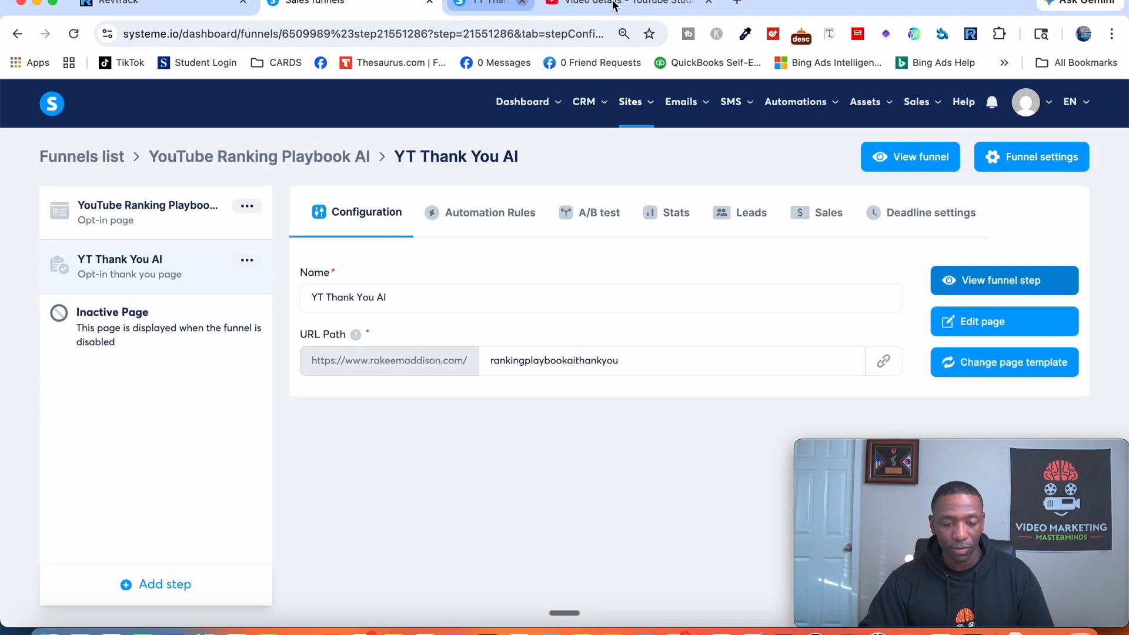
pyautogui.click(160, 220)
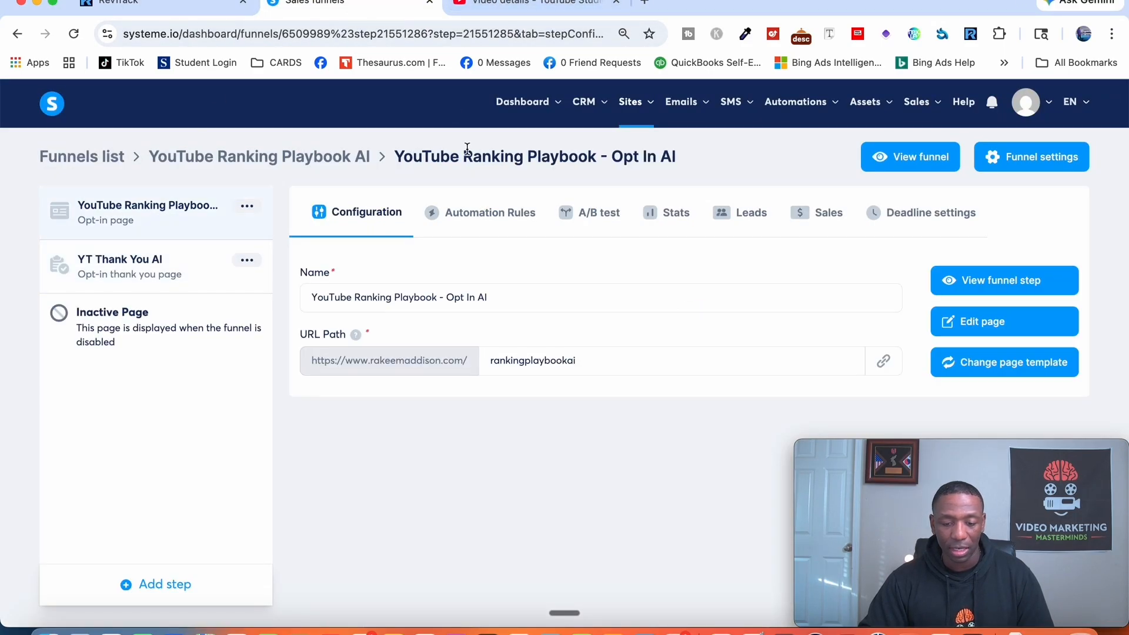
pyautogui.click(980, 284)
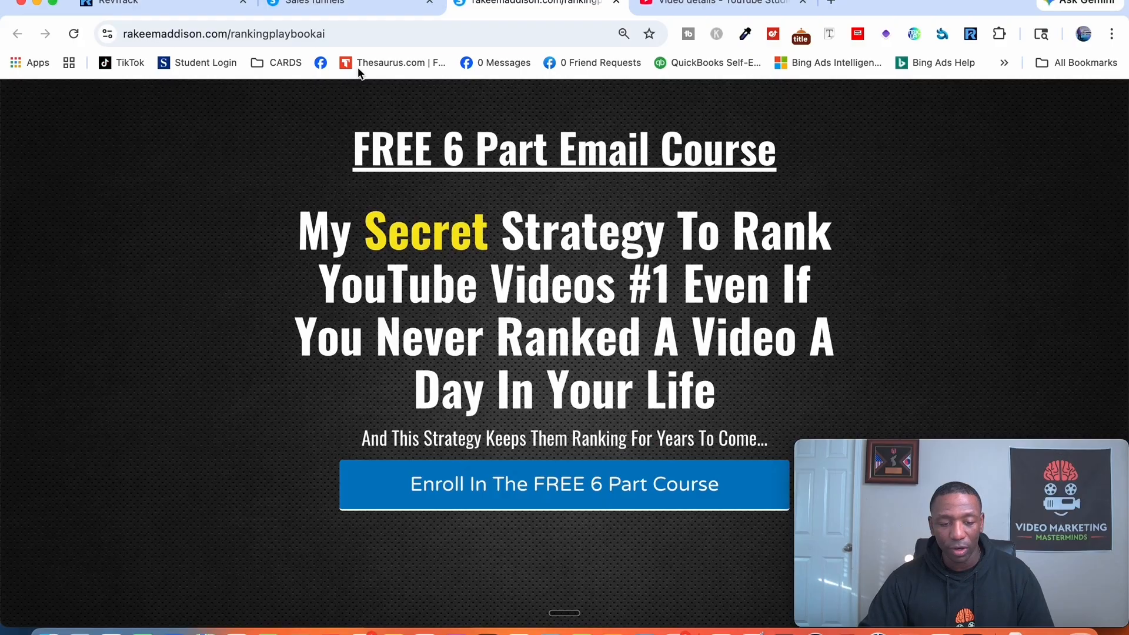
pyautogui.doubleClick(387, 35)
pyautogui.press('super+a')
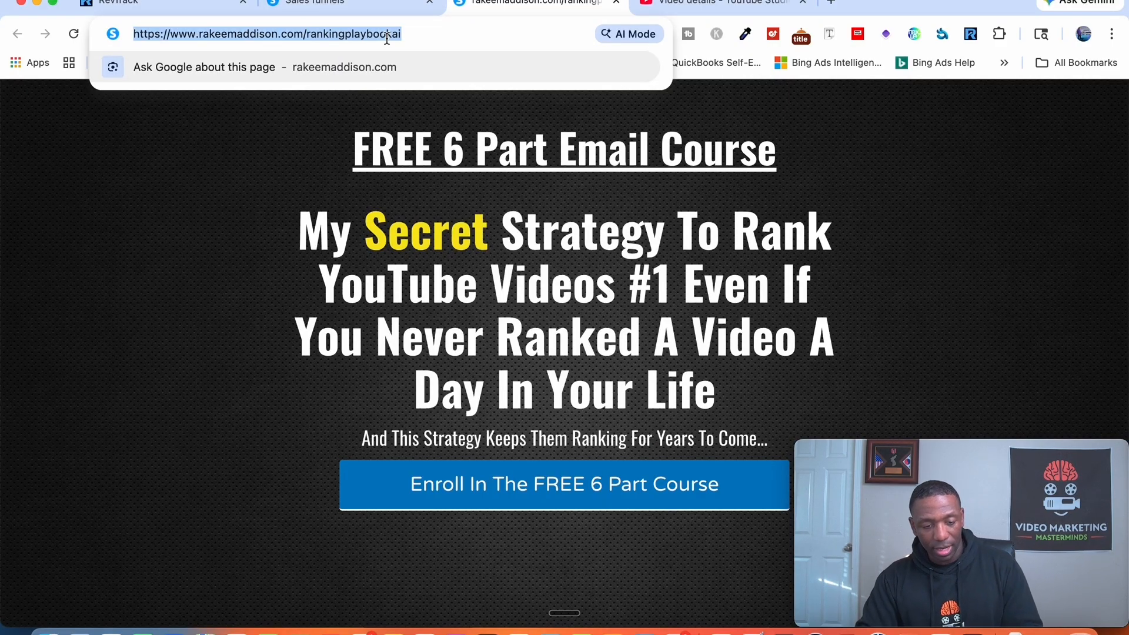
pyautogui.click(229, 6)
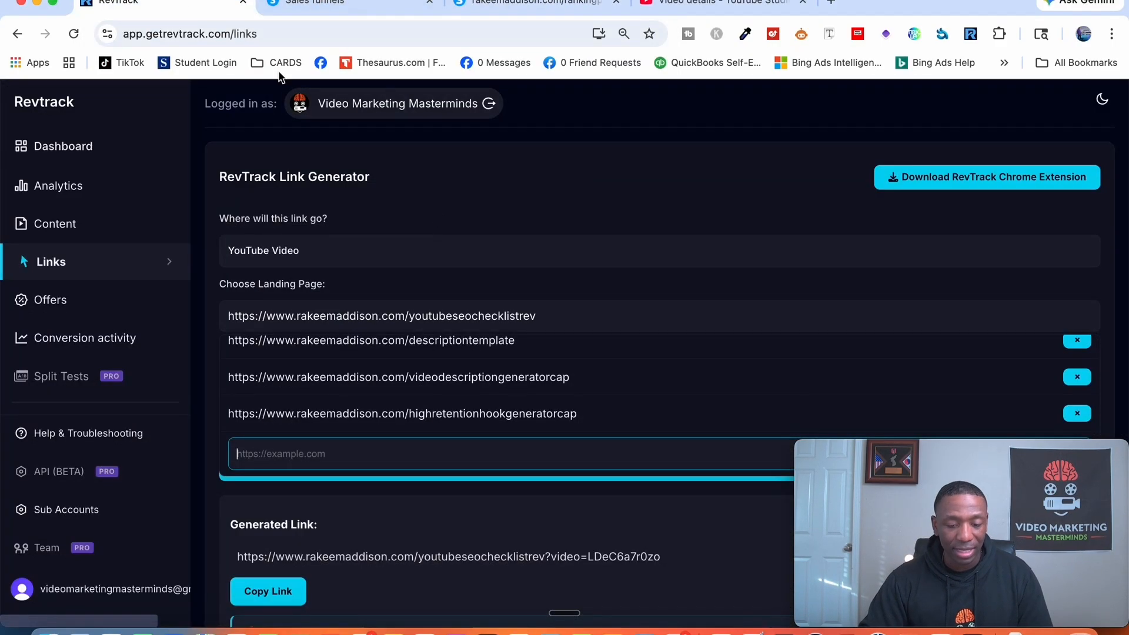
pyautogui.click(313, 460)
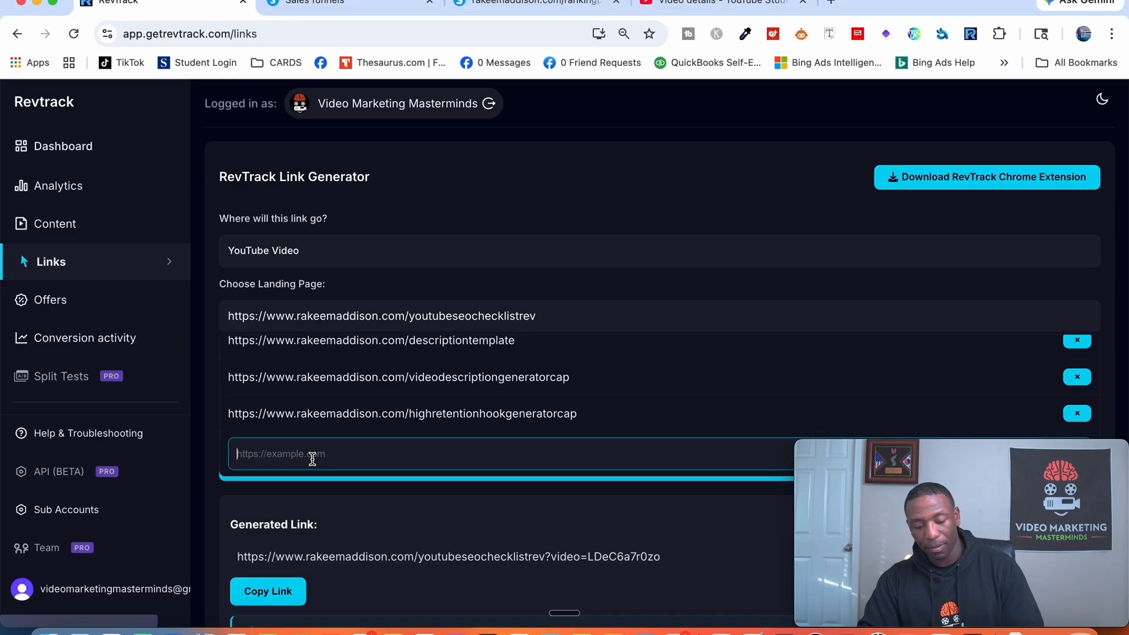
pyautogui.press('super+v')
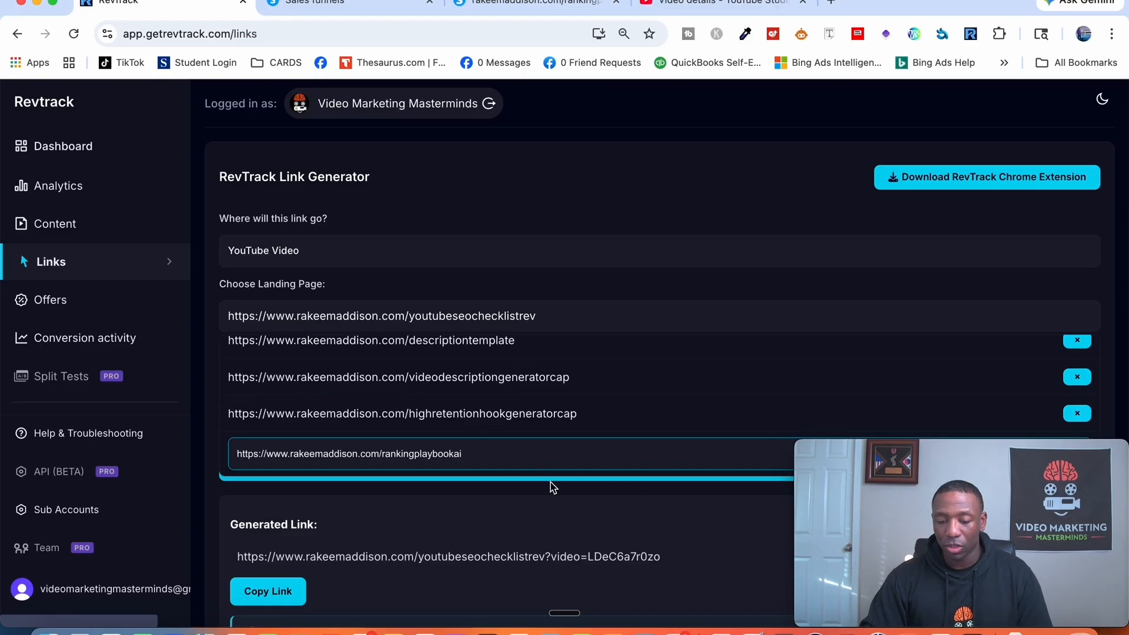
# - Clear the new landing page URL and close the landing page list without adding it
pyautogui.press('super+a')
pyautogui.press('BackSpace')
pyautogui.click(1113, 234)
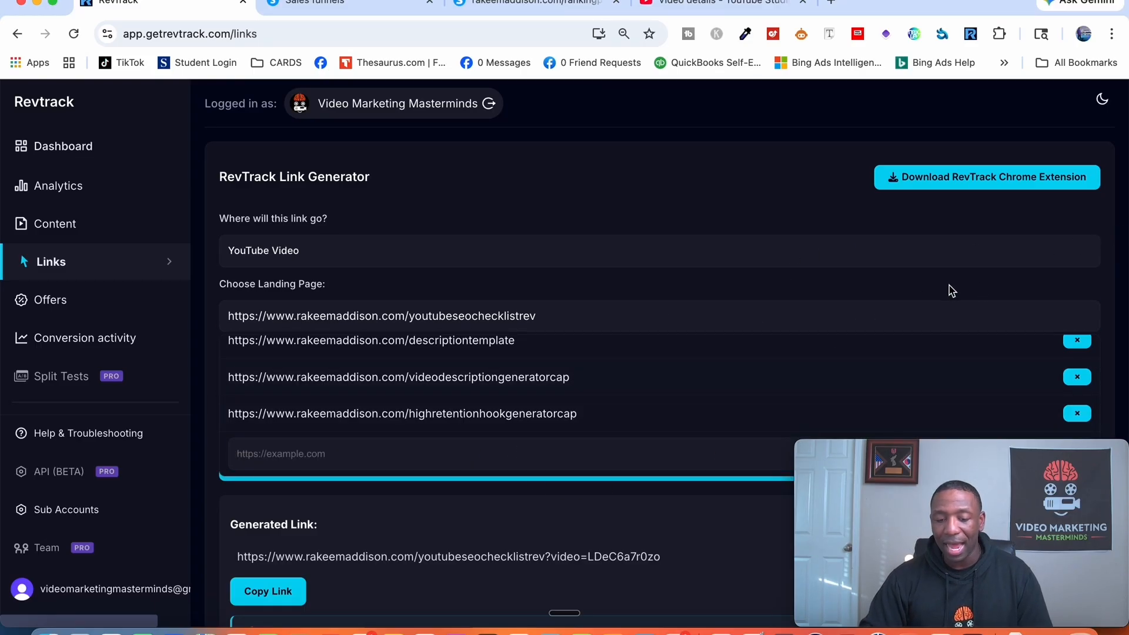
pyautogui.click(928, 326)
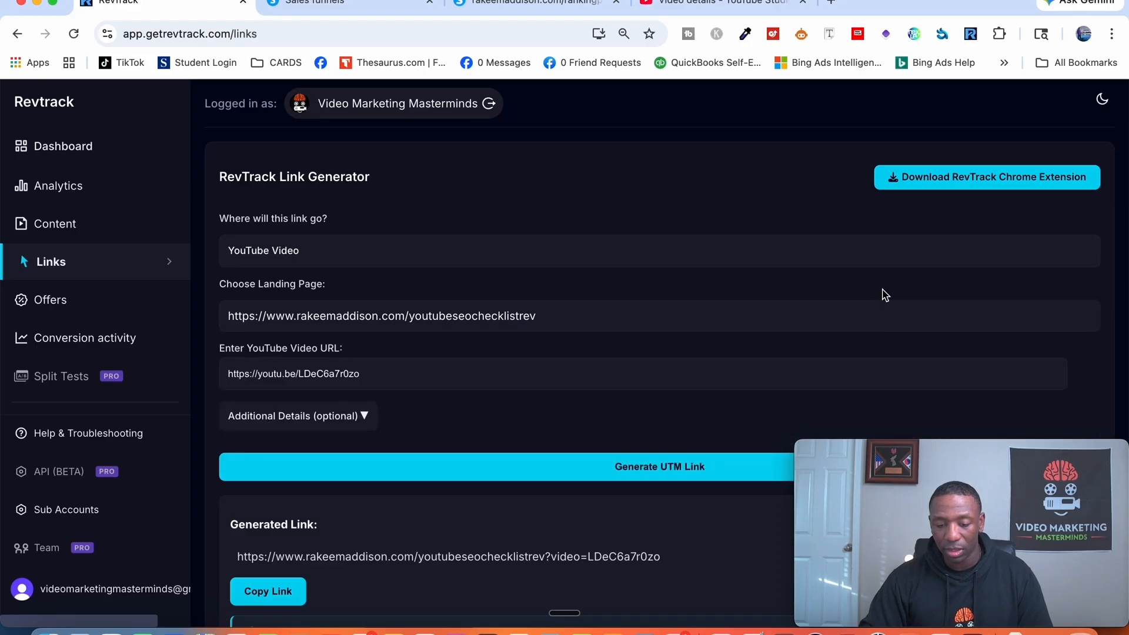
# - Open Revtrack's conversion activity and expand the related events of the most recent Video Description Generator conversion
pyautogui.scroll(-7, 825, 330)
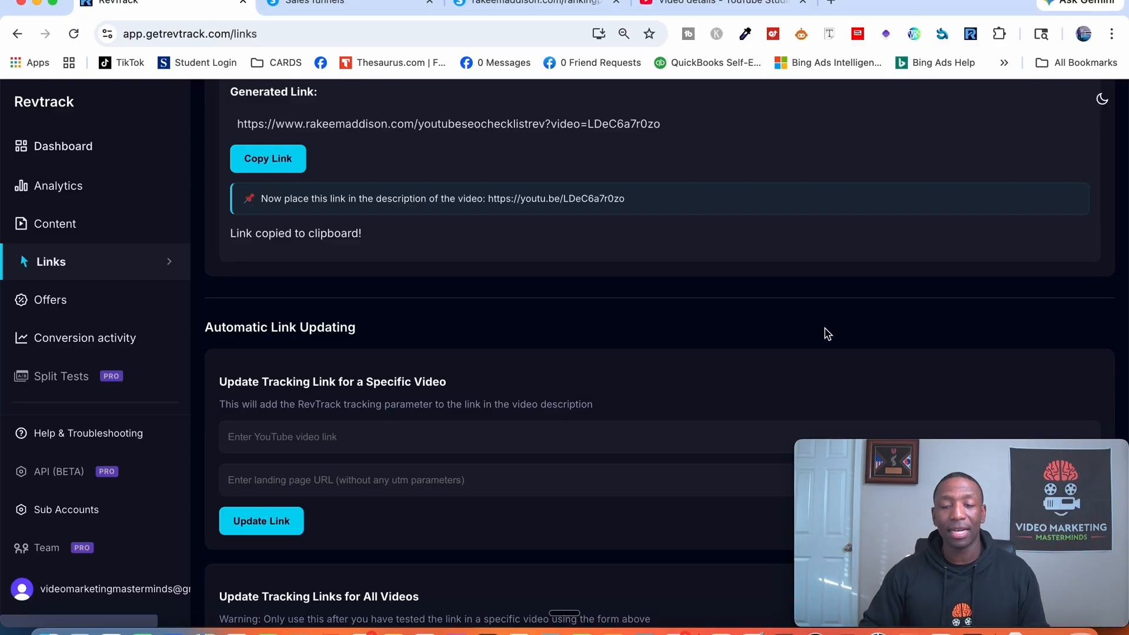
pyautogui.click(78, 329)
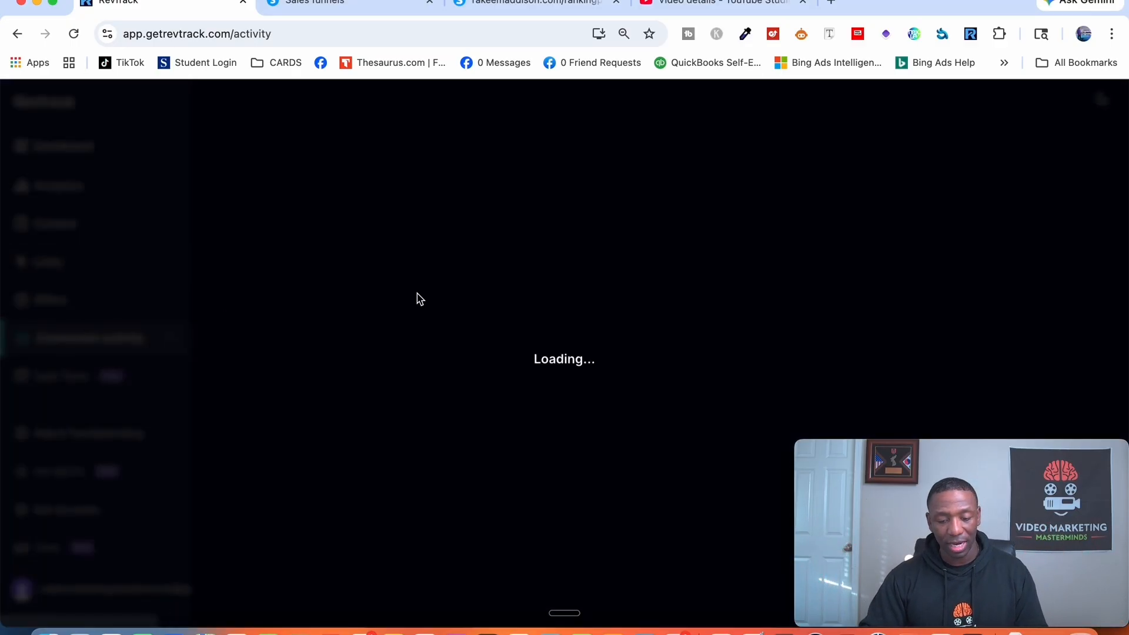
pyautogui.scroll(-6, 647, 322)
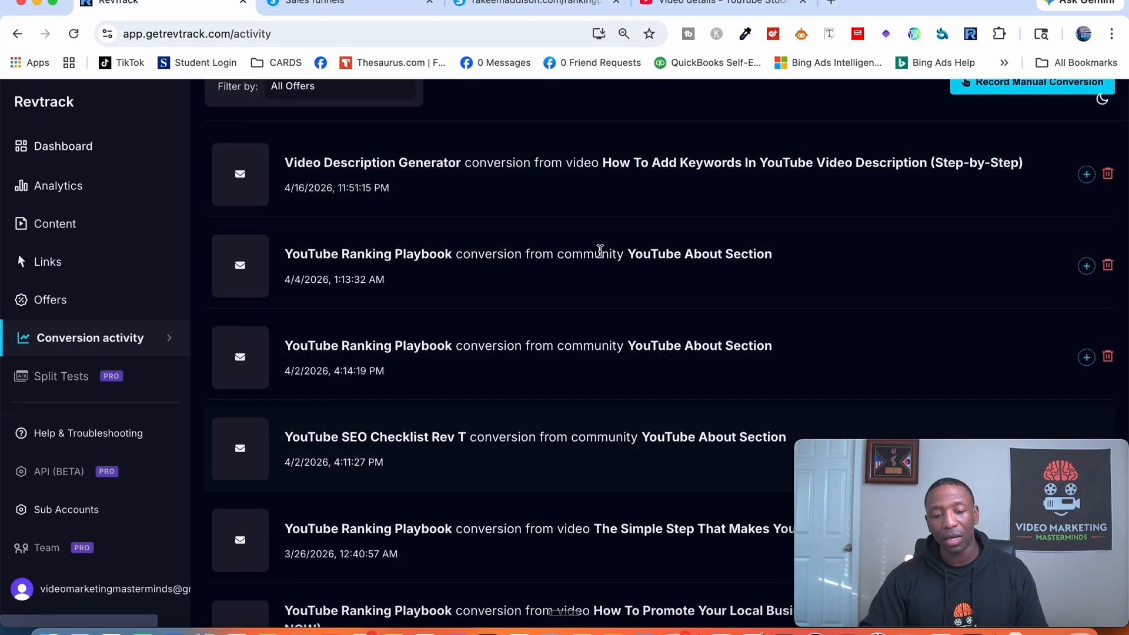
pyautogui.scroll(-1, 567, 257)
pyautogui.scroll(3, 567, 257)
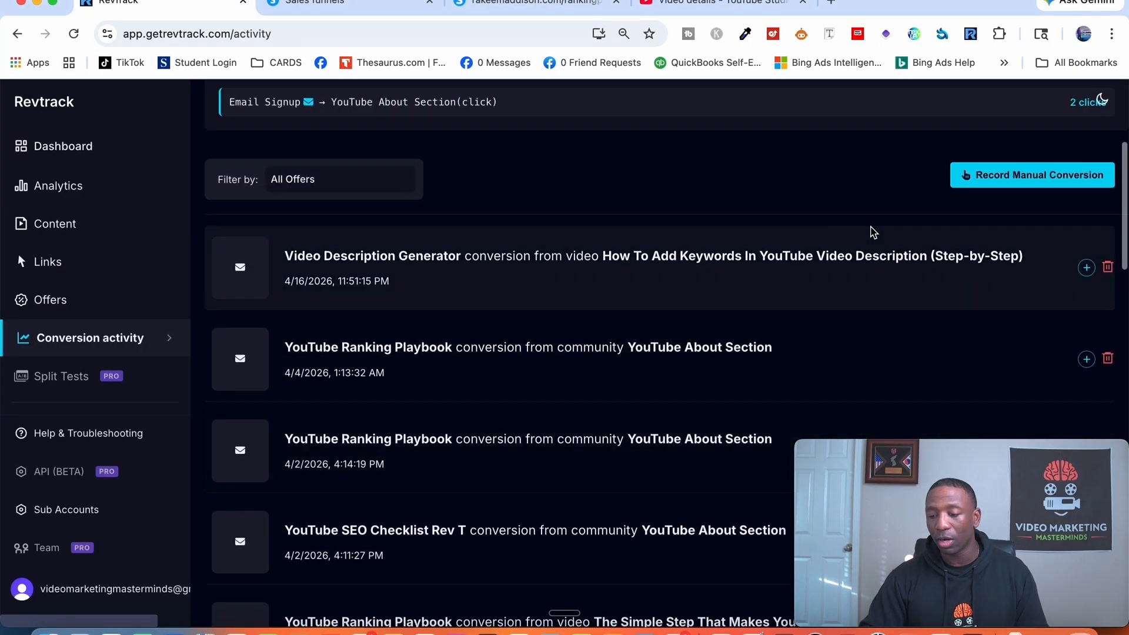
pyautogui.click(1087, 268)
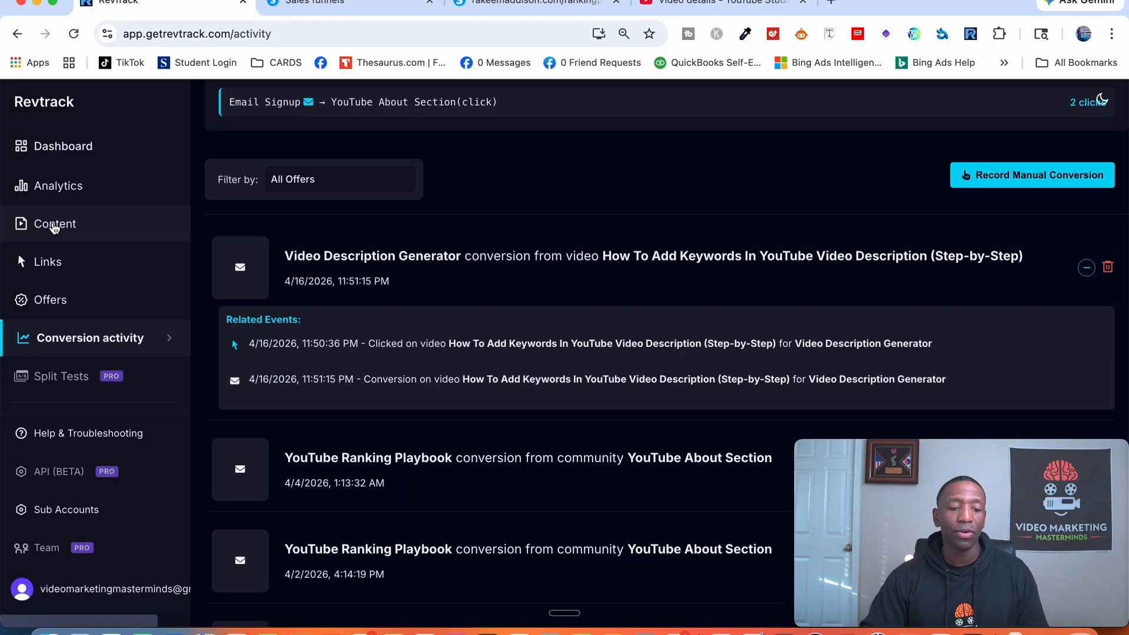
# - Open the content report, sort the sources by emails, hide the totals and examine the email counts per video
pyautogui.click(53, 225)
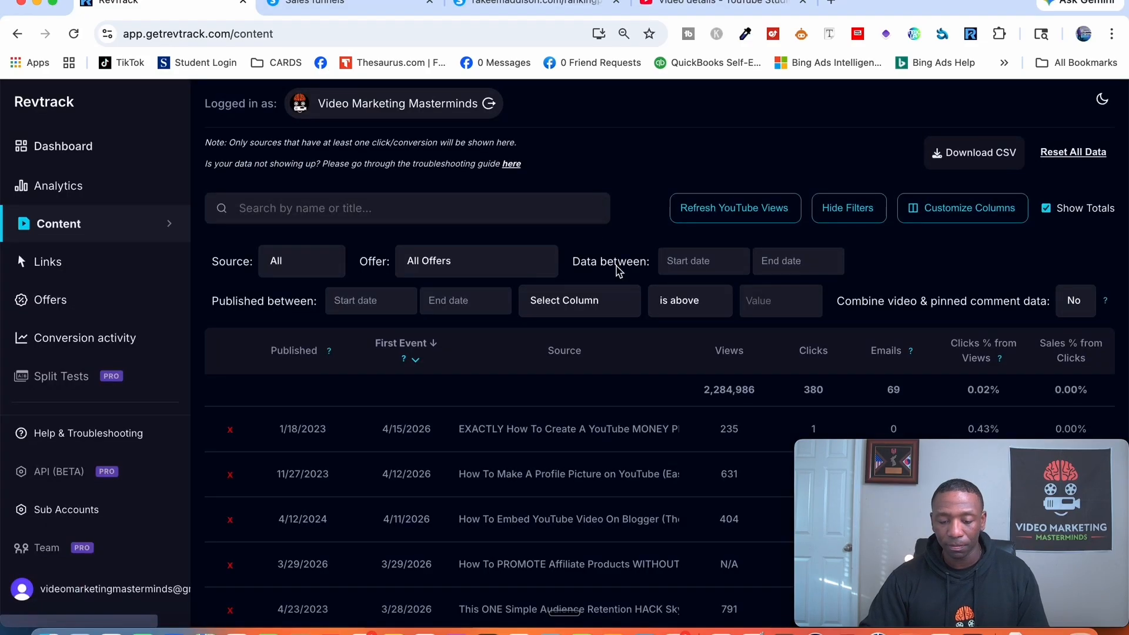
pyautogui.click(882, 352)
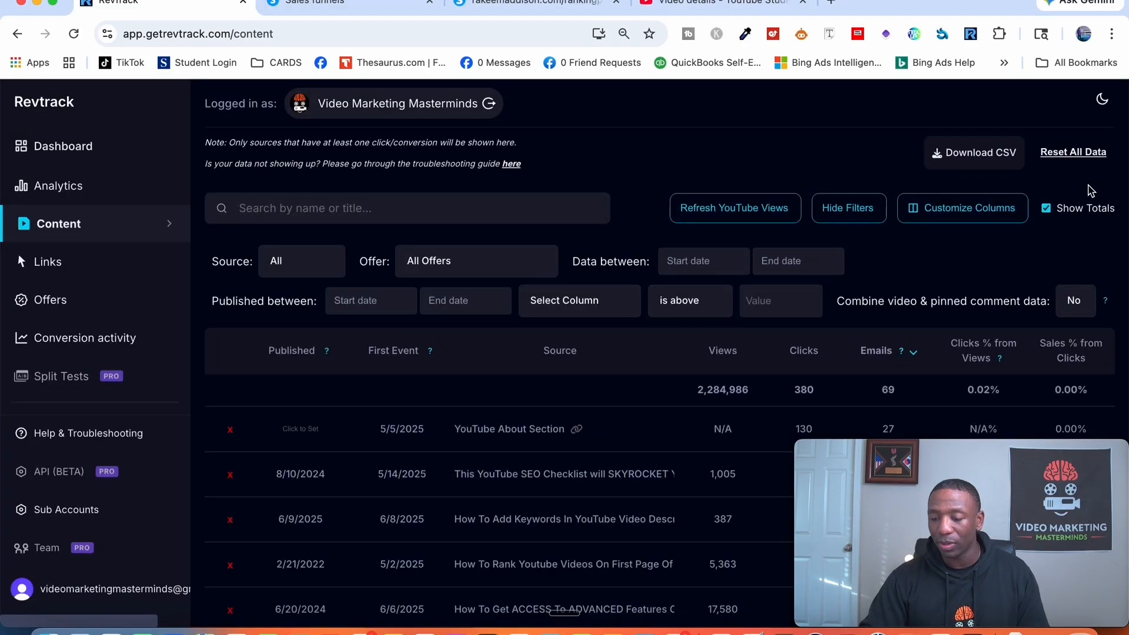
pyautogui.click(1046, 209)
pyautogui.scroll(-4, 732, 284)
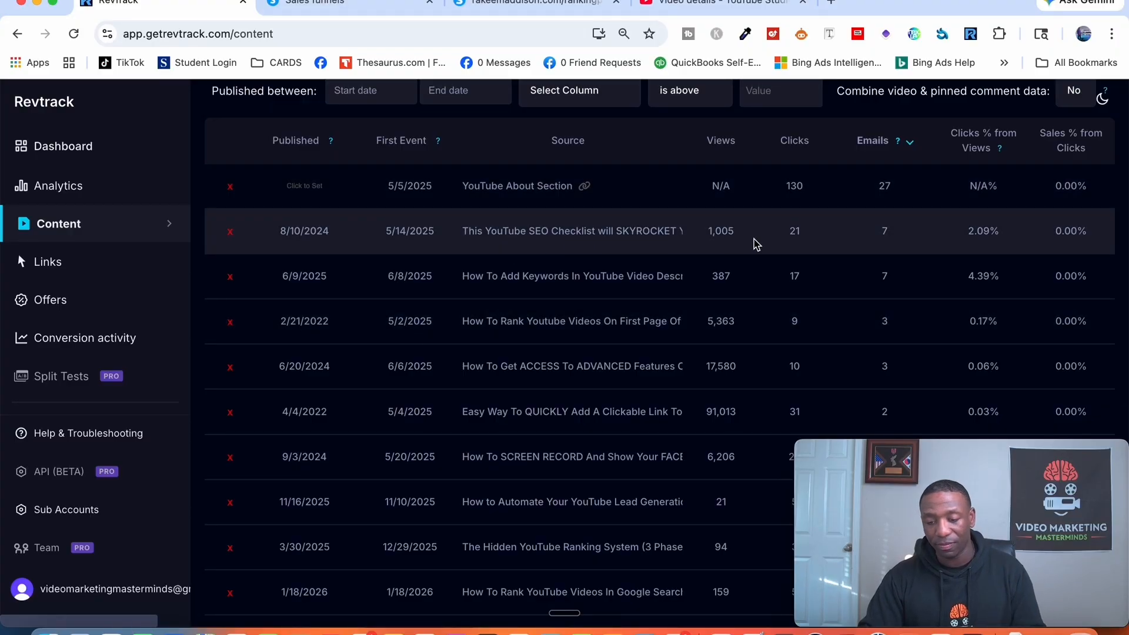
pyautogui.click(908, 237)
pyautogui.click(885, 235)
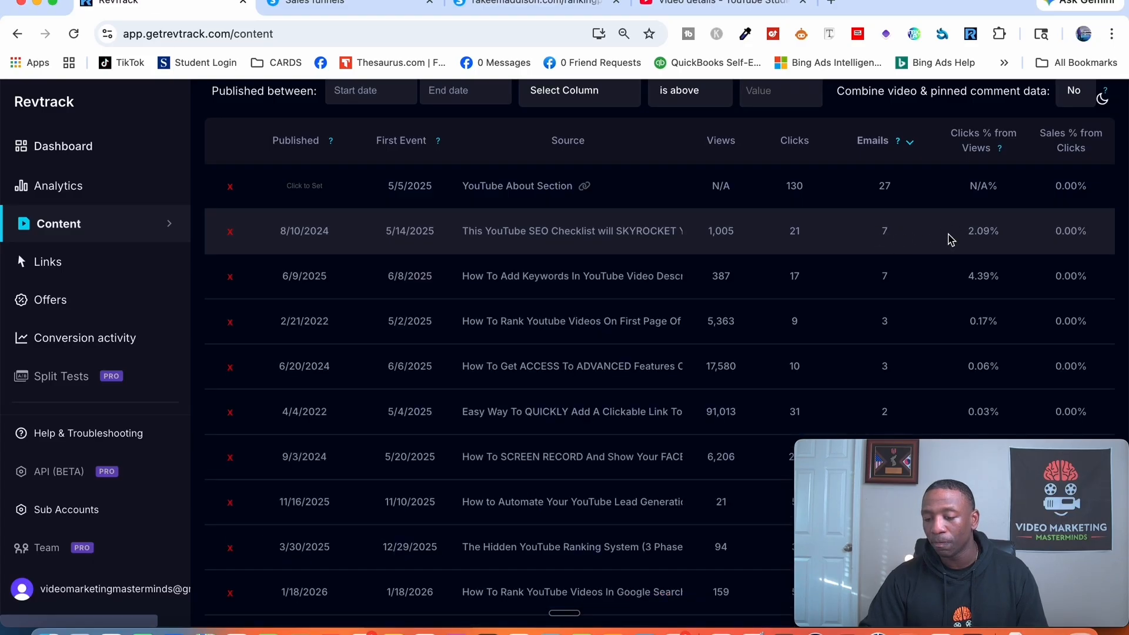